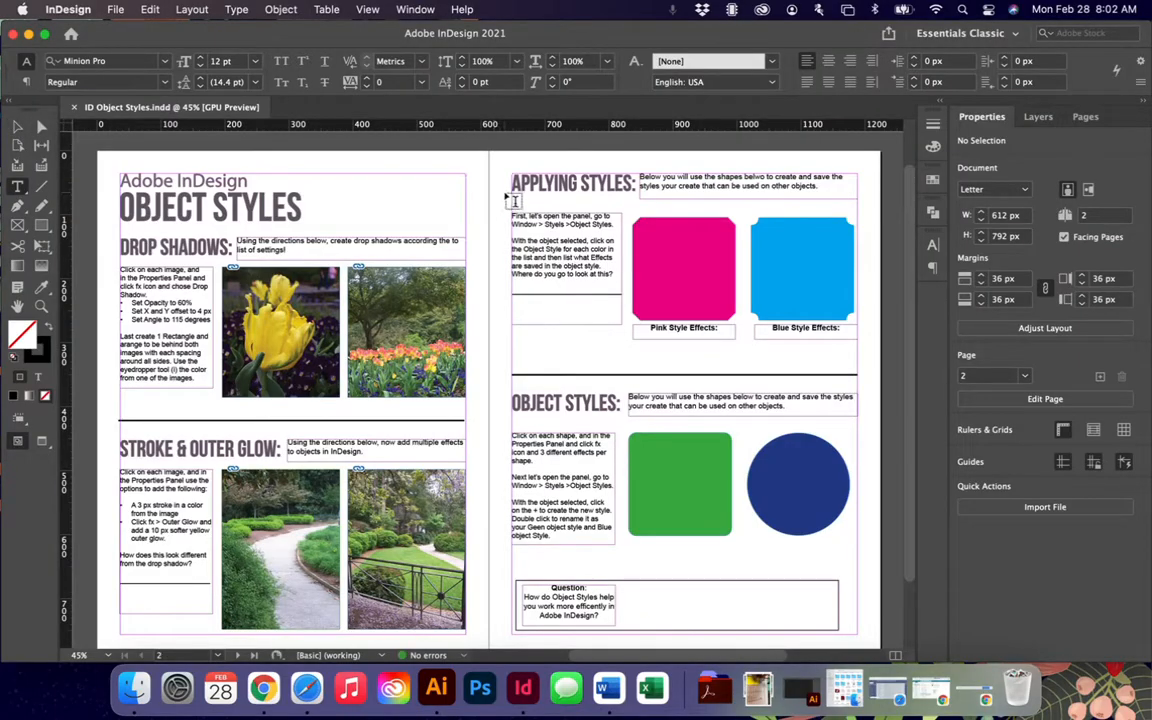
# Step: Select the yellow tulip image in the Drop Shadows section
pyautogui.click(18, 128)
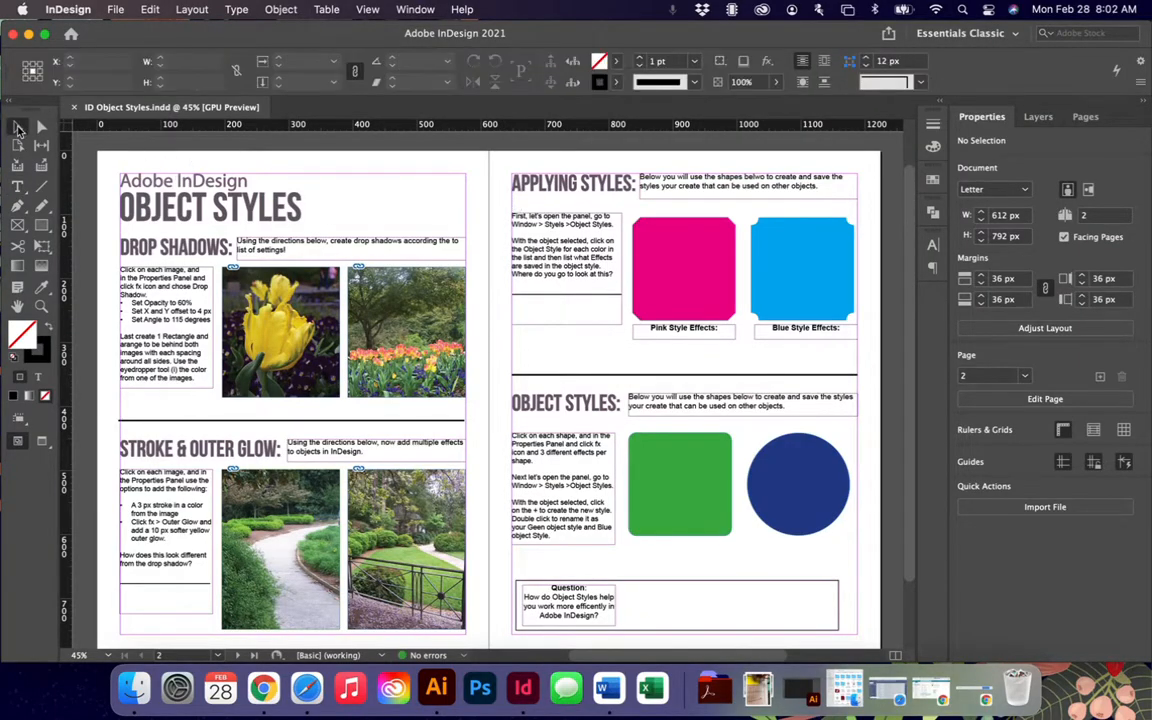
pyautogui.click(281, 333)
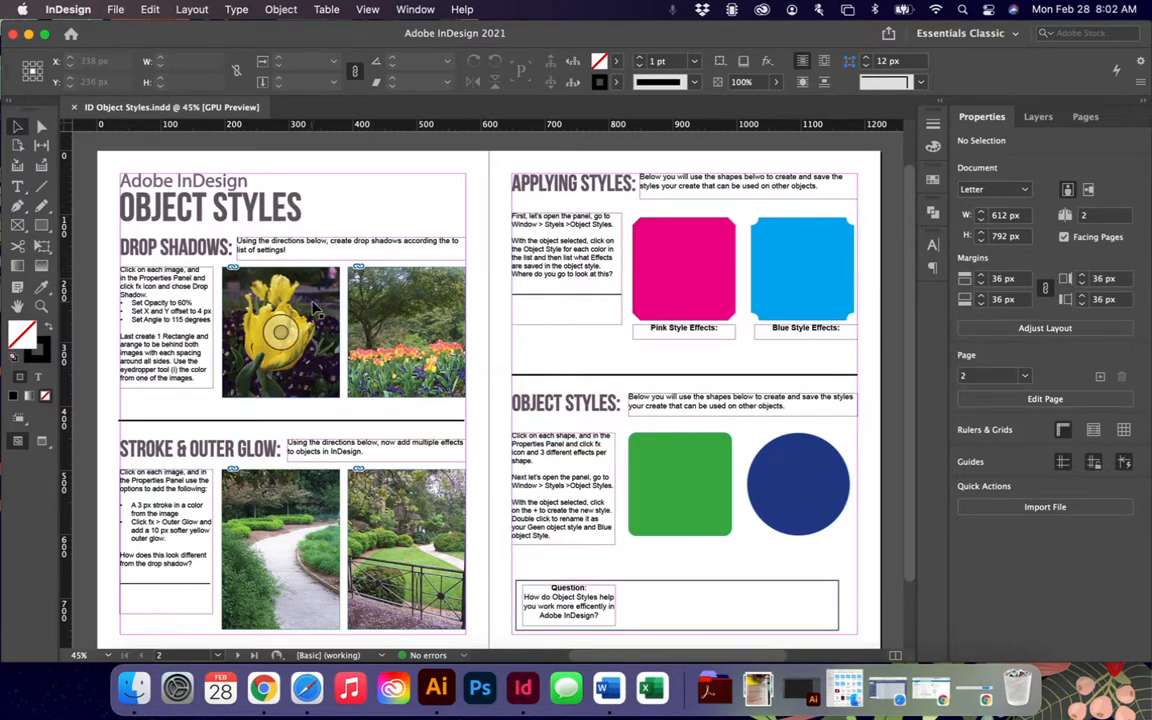
pyautogui.press('super+equal')
pyautogui.press('super+equal')
pyautogui.press('super+equal')
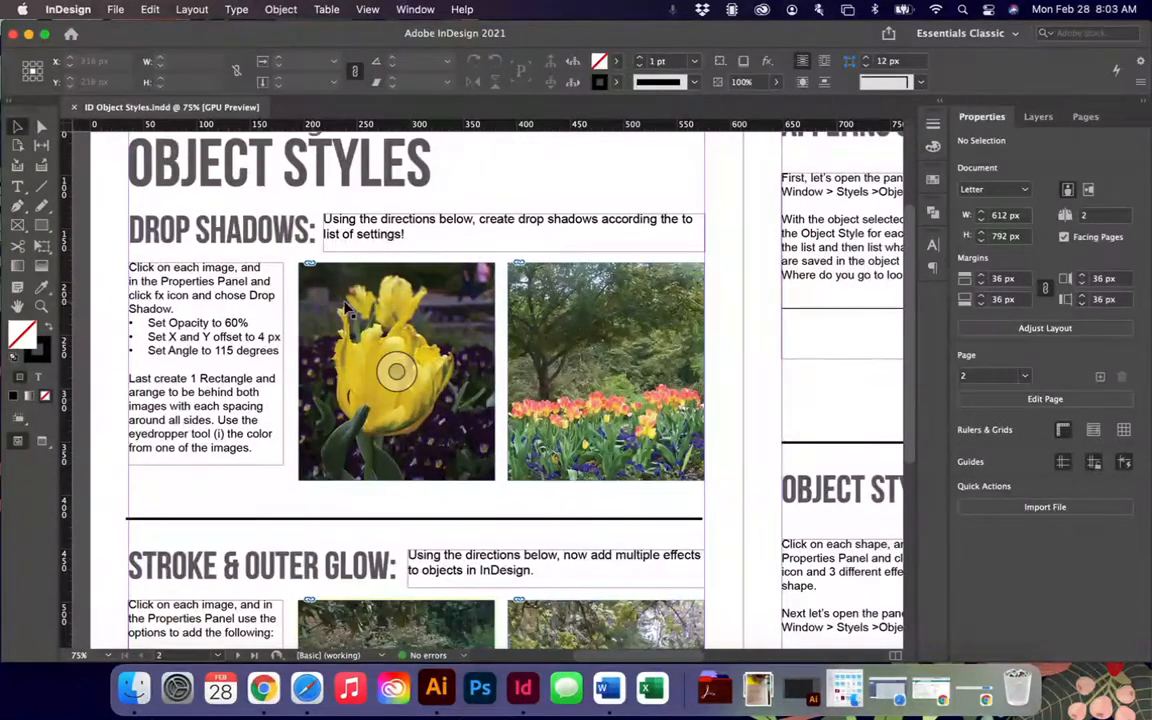
pyautogui.click(381, 312)
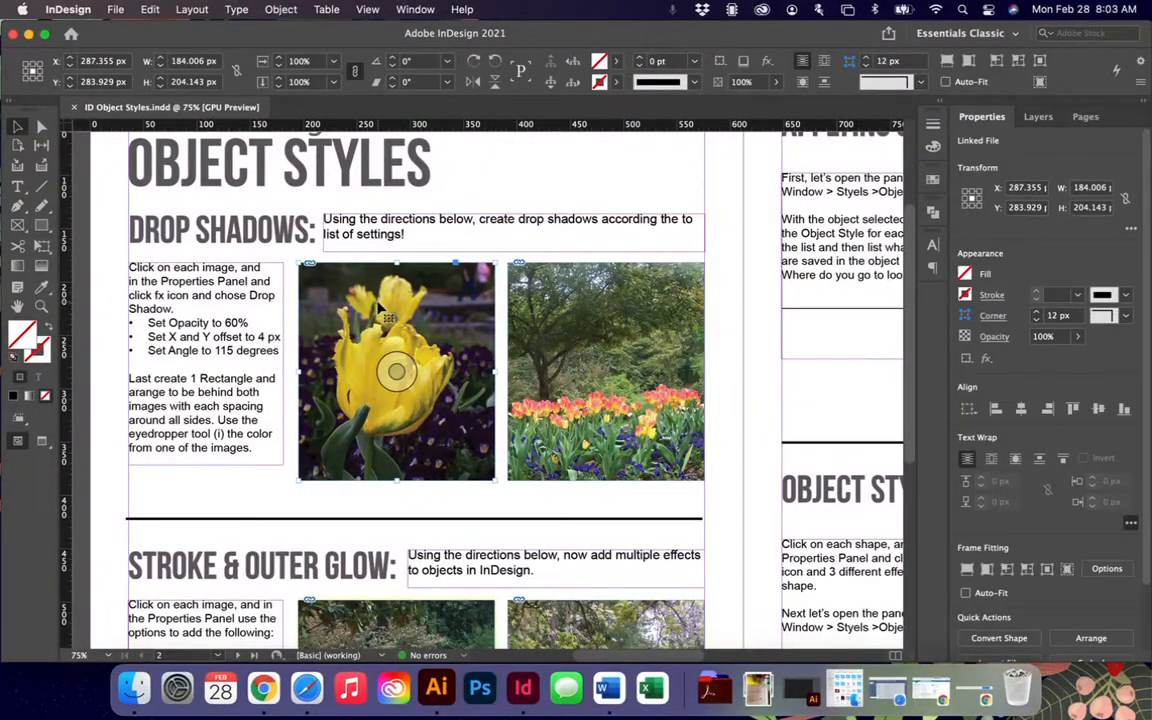
# Step: Show the Object Styles panel and dock it with the collapsed panels
pyautogui.click(415, 9)
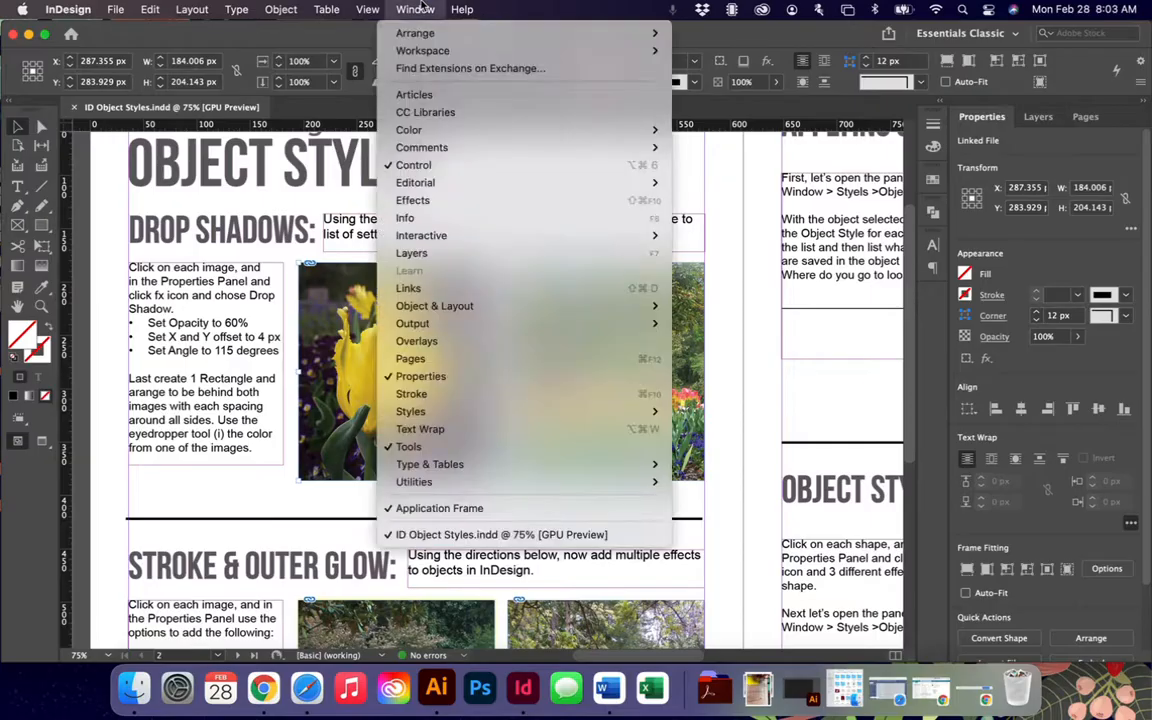
pyautogui.moveTo(471, 416)
pyautogui.click(726, 447)
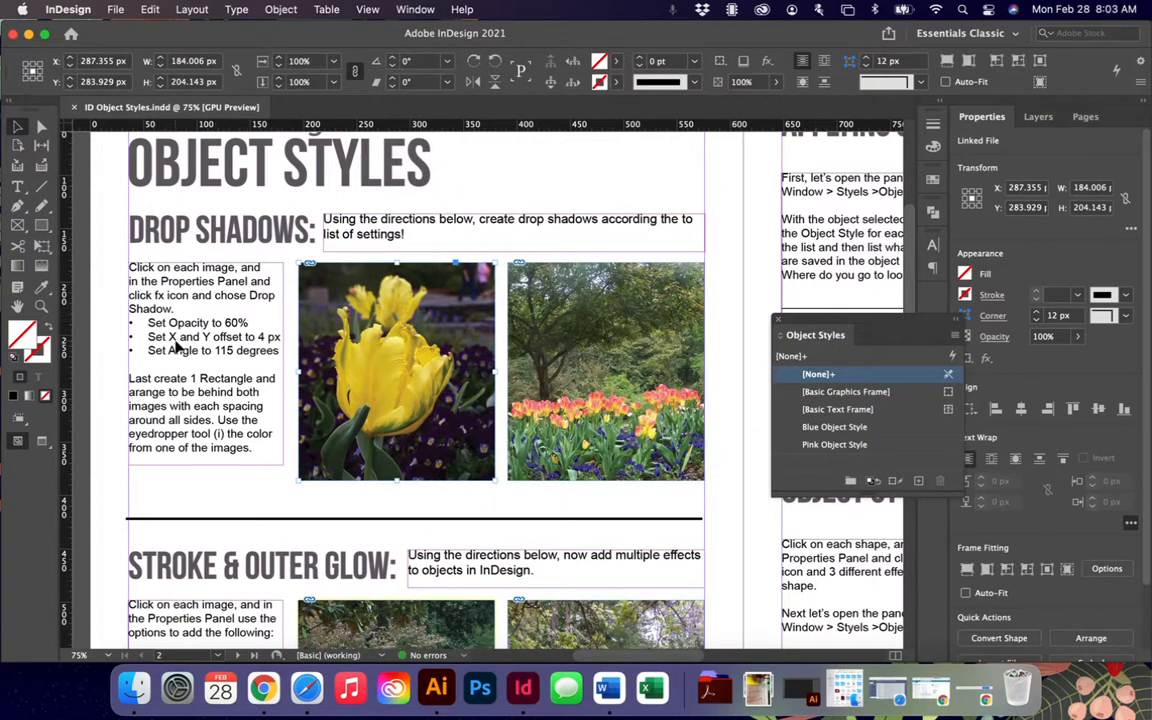
pyautogui.moveTo(801, 321); pyautogui.dragTo(934, 300)
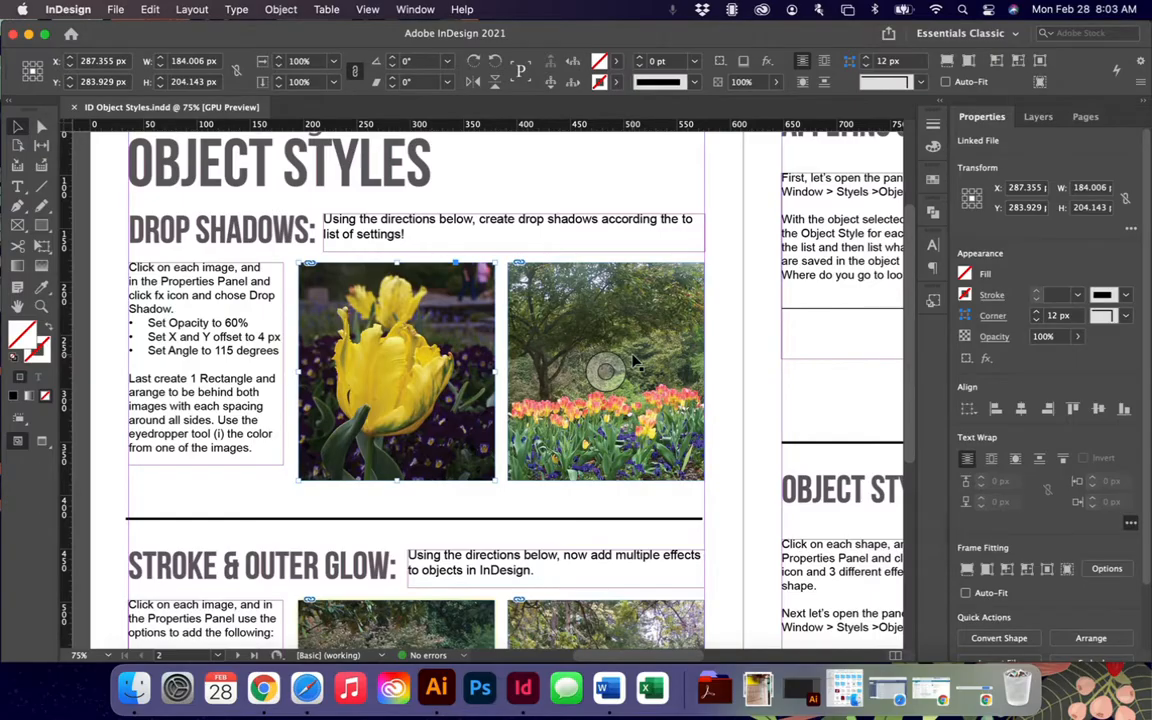
# Step: Add a drop shadow effect to the yellow tulip image with 60% opacity
pyautogui.click(990, 361)
pyautogui.click(1024, 391)
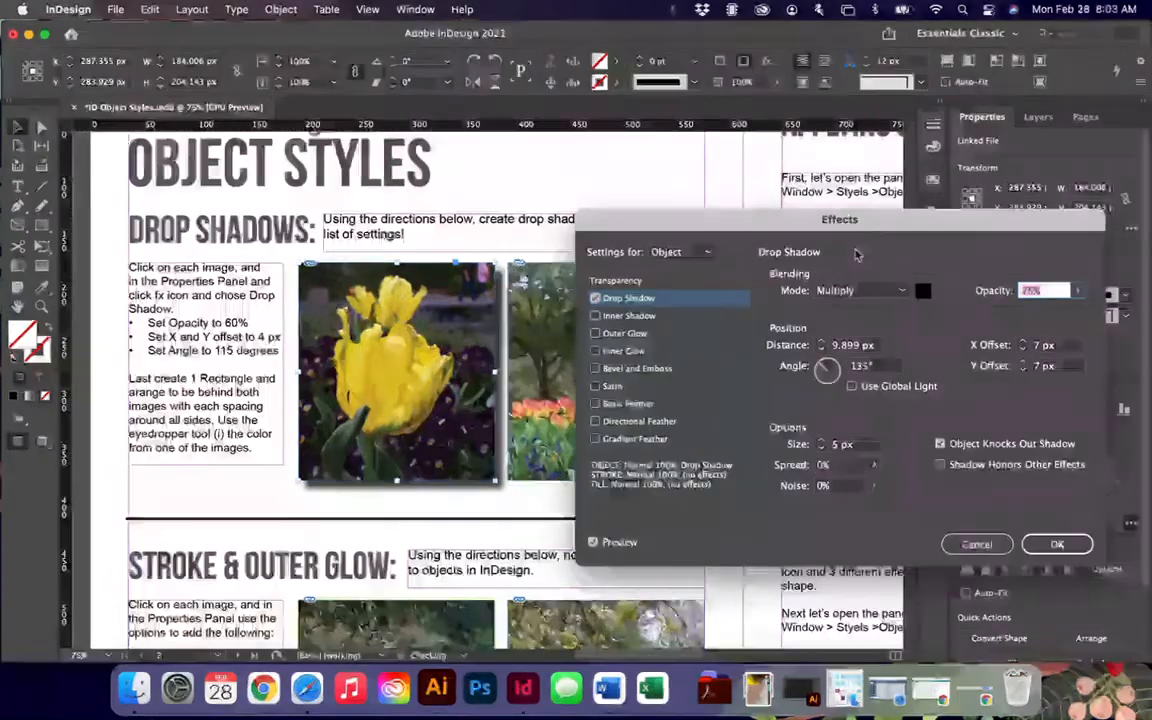
pyautogui.moveTo(840, 230); pyautogui.dragTo(810, 178)
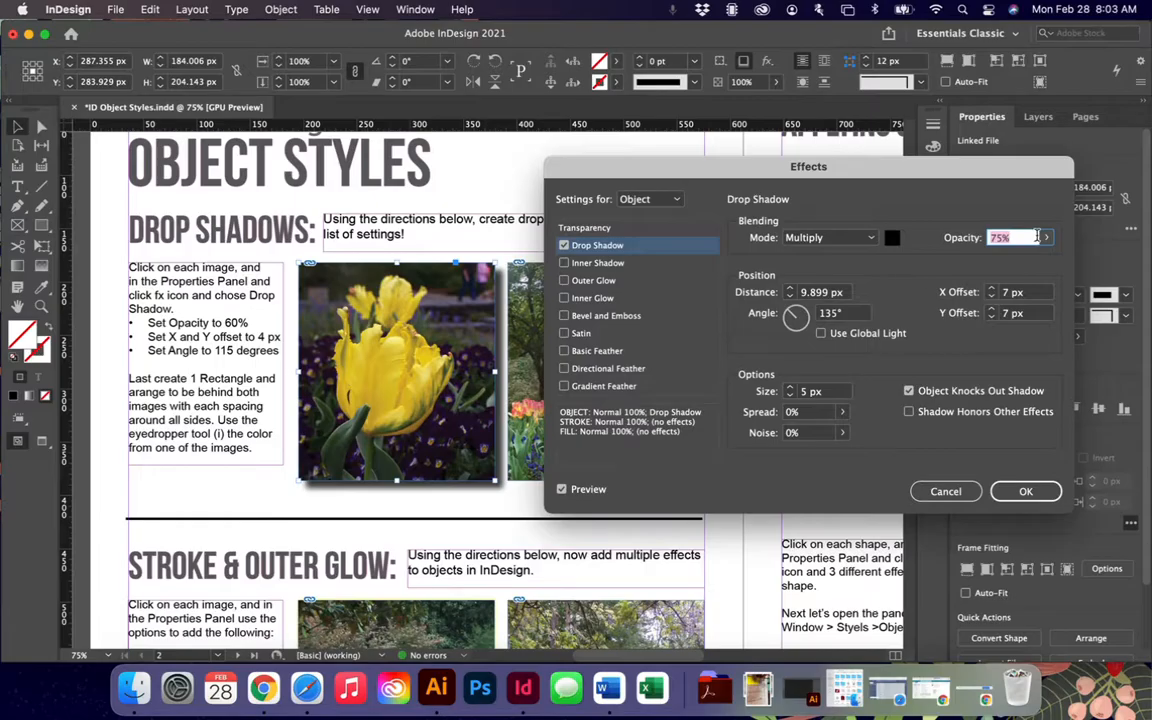
pyautogui.write('60')
pyautogui.press('Tab')
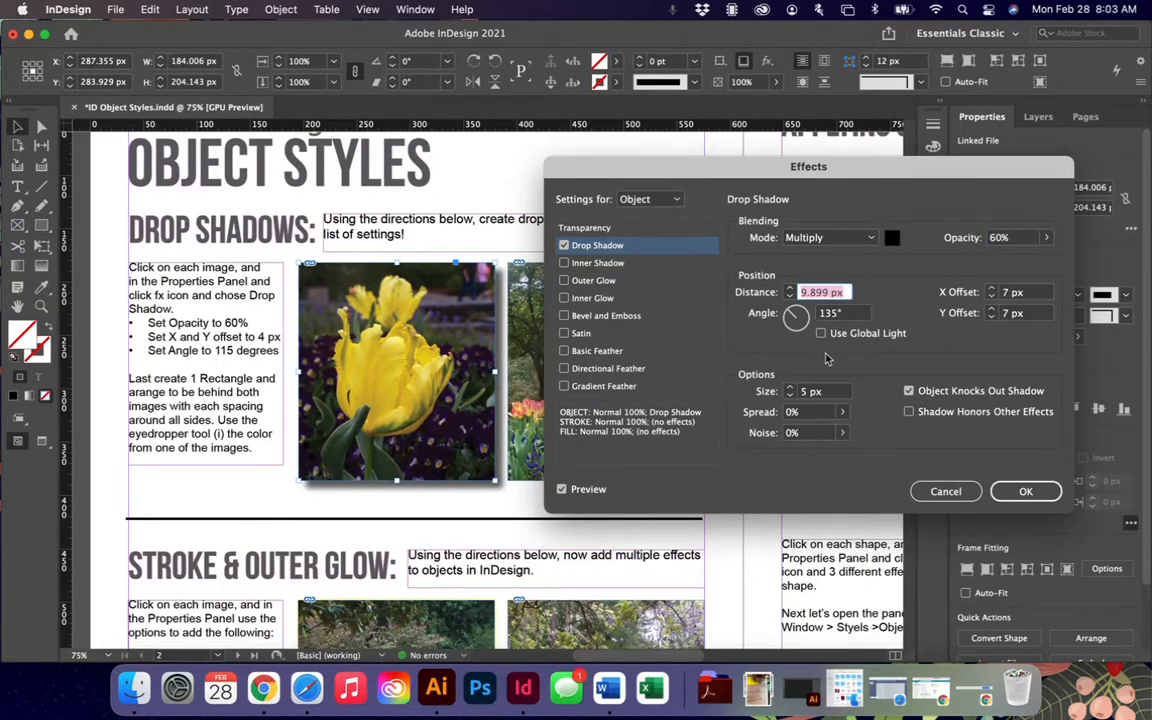
# Step: Set the tulip image's drop shadow X and Y offsets to 4 px
pyautogui.click(992, 297)
pyautogui.click(992, 297)
pyautogui.click(992, 297)
pyautogui.click(992, 318)
pyautogui.click(992, 318)
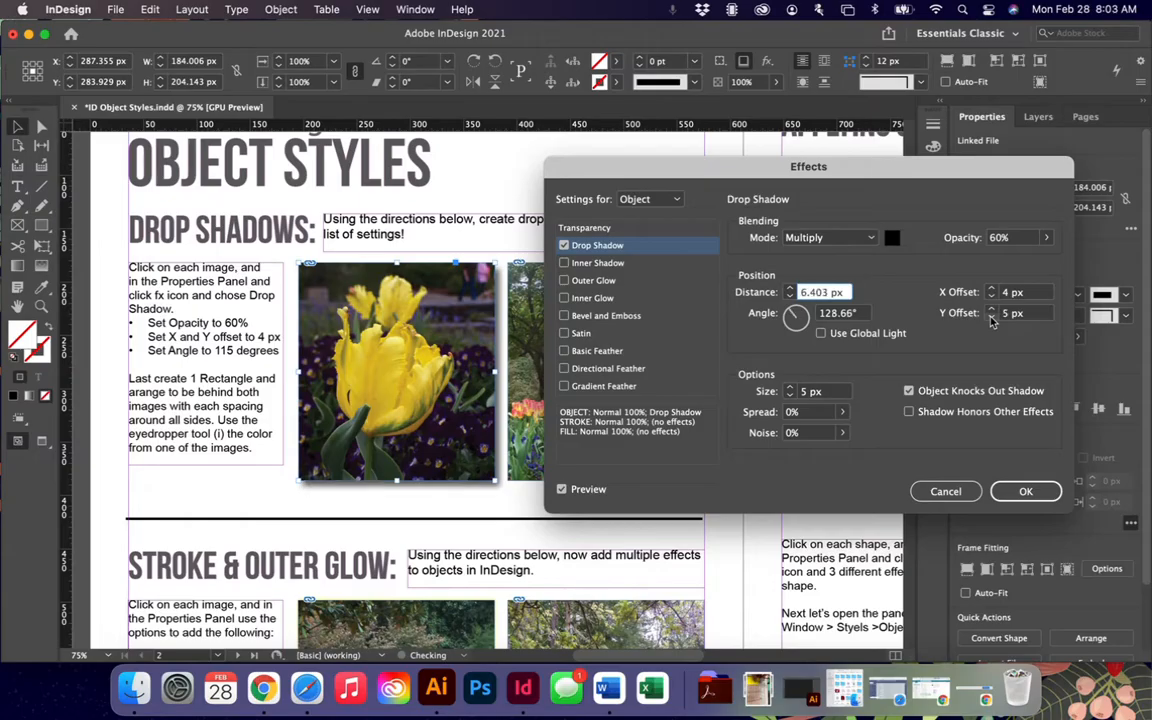
pyautogui.click(992, 318)
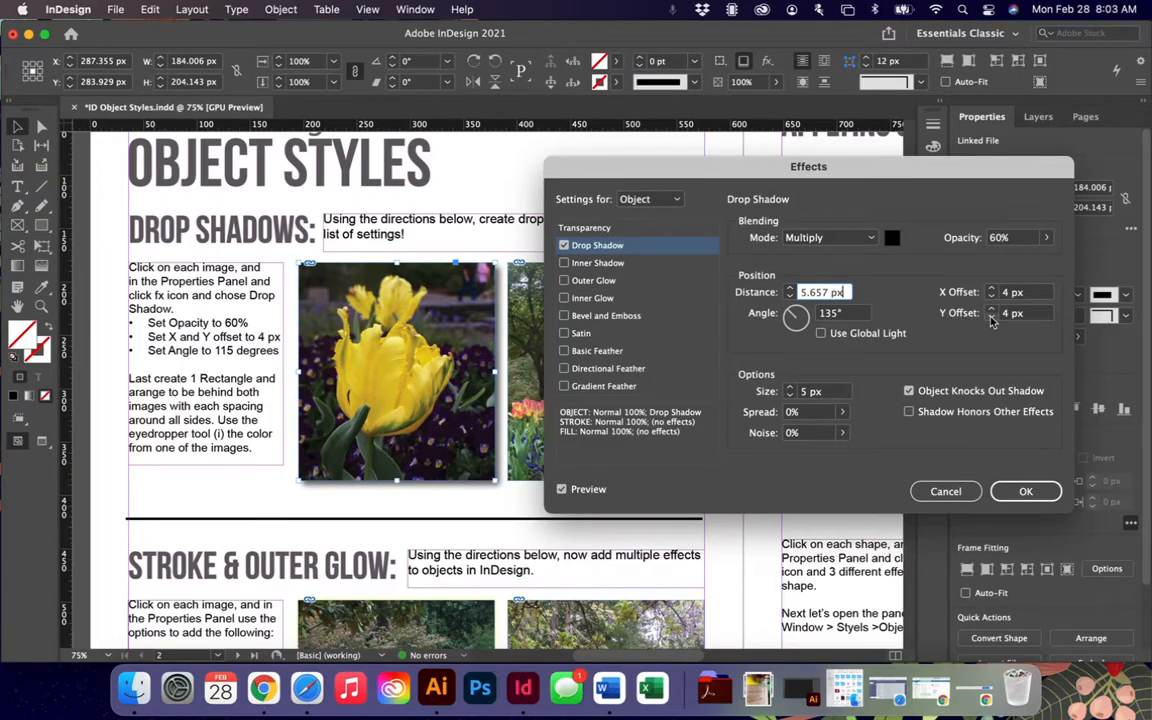
# Step: Try shadow offsets of 2 px in X and Y, and restore both to 4 px
pyautogui.click(992, 318)
pyautogui.click(992, 318)
pyautogui.click(992, 297)
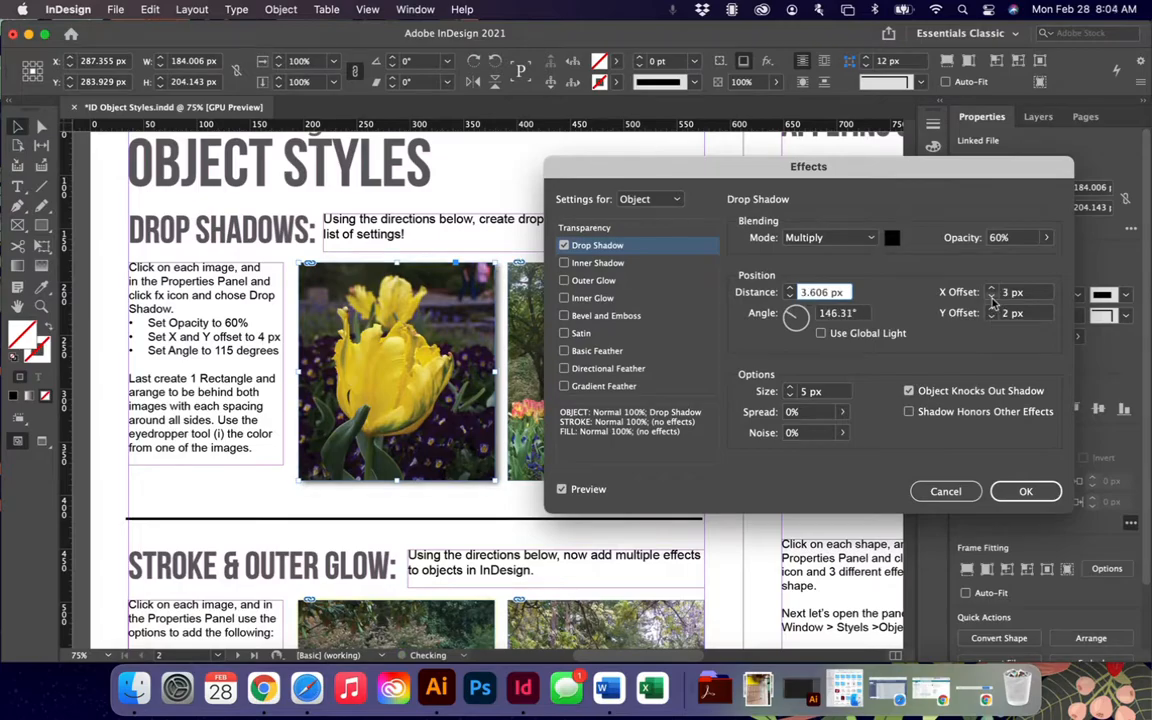
pyautogui.click(992, 297)
pyautogui.doubleClick(1007, 294)
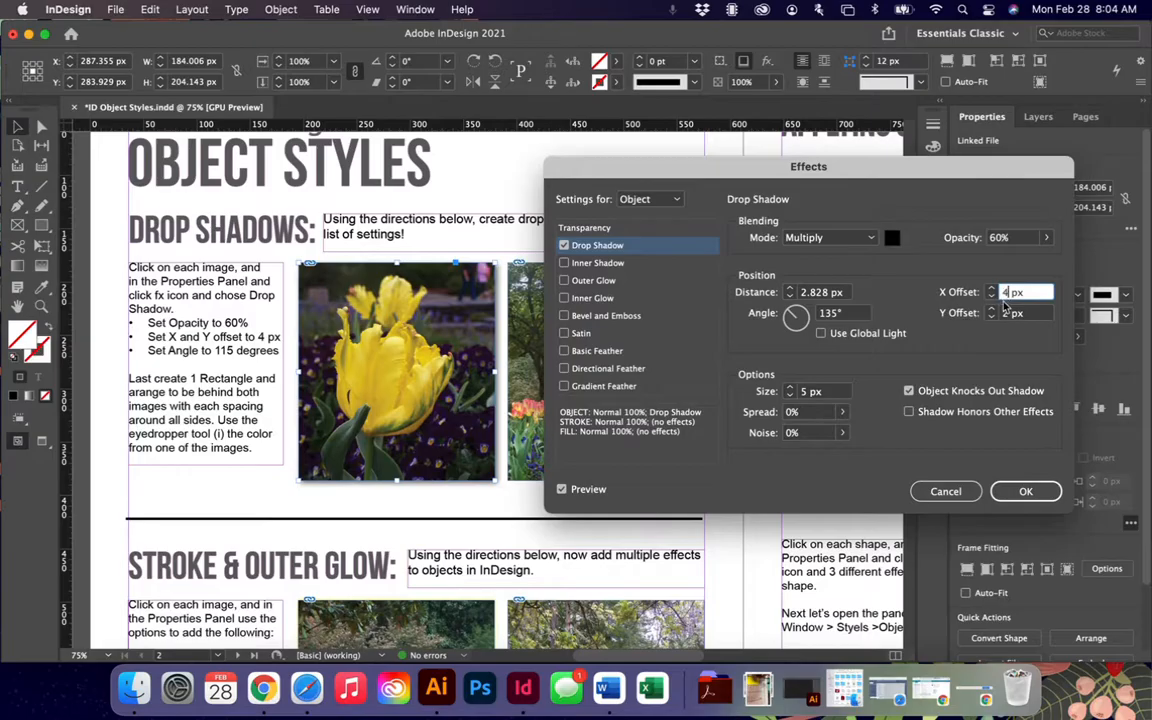
pyautogui.write('4')
pyautogui.doubleClick(1010, 314)
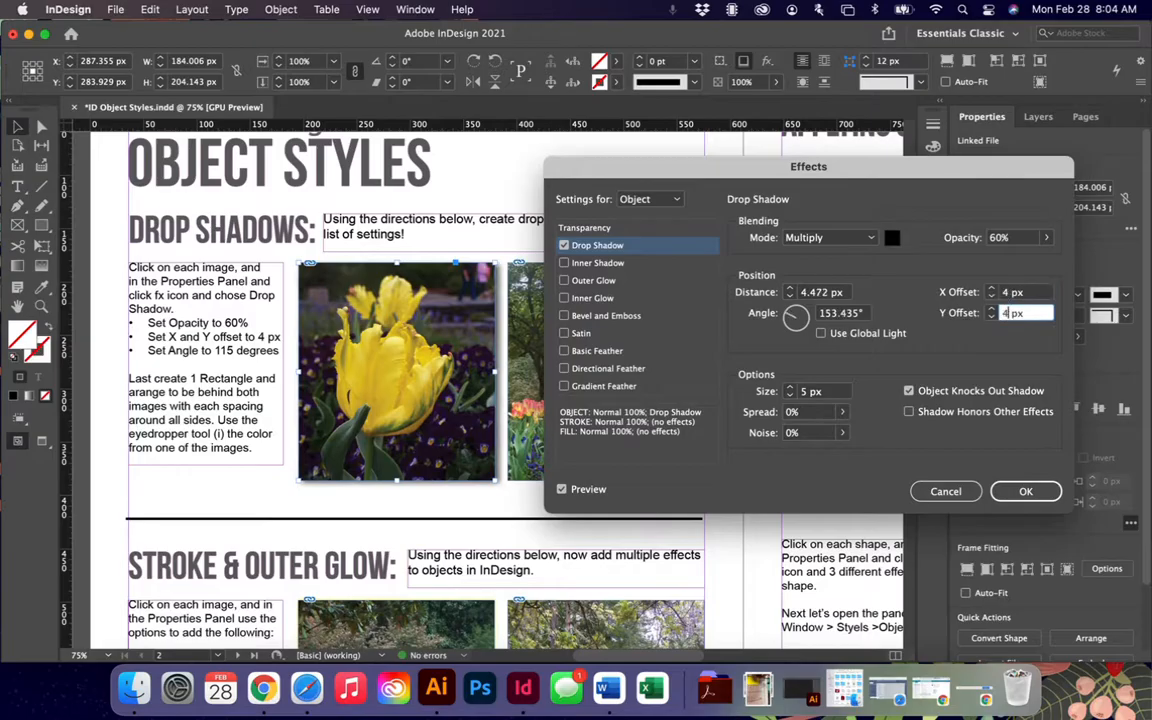
pyautogui.write('4')
pyautogui.press('Tab')
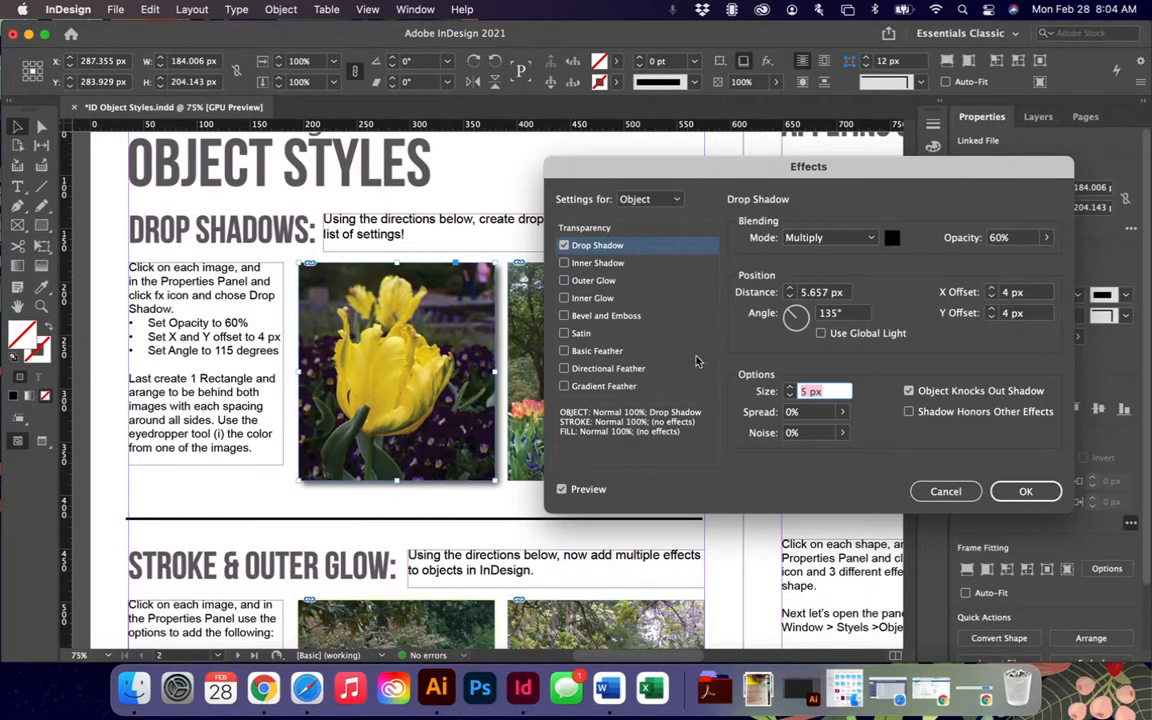
# Step: Set the tulip image's drop shadow angle to 115°
pyautogui.doubleClick(840, 314)
pyautogui.write('11')
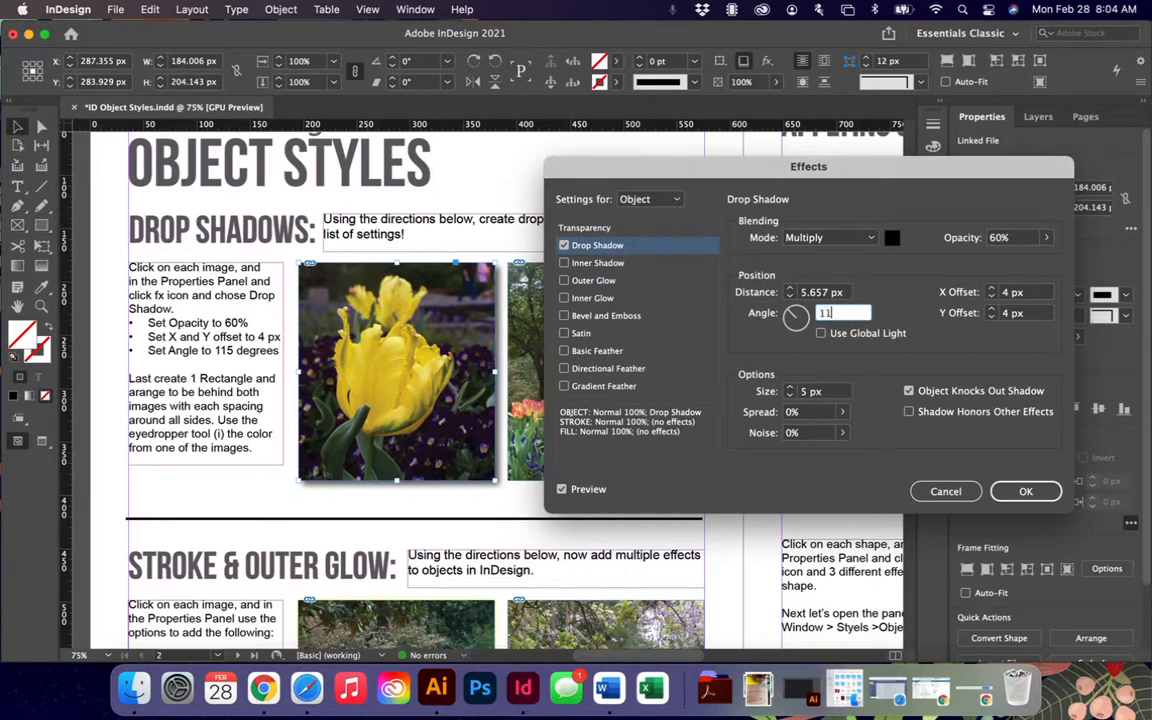
pyautogui.write('5')
pyautogui.press('Tab')
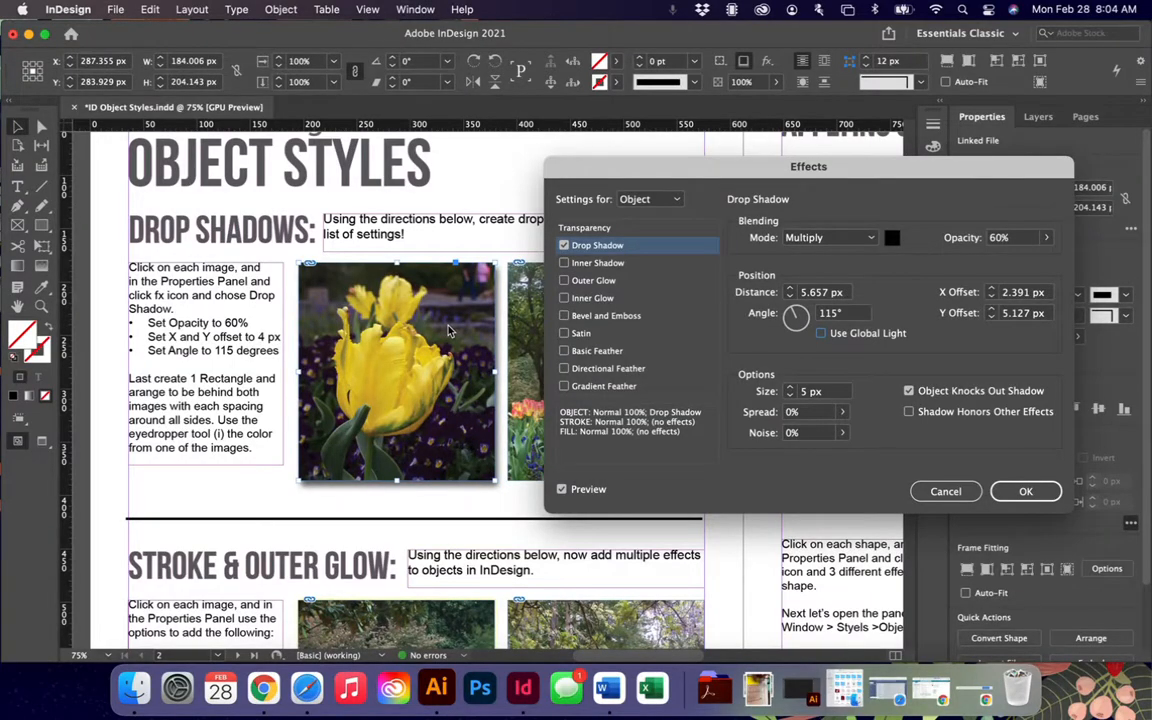
# Step: Try out the drop shadow's color, spread, noise and size settings, restoring the size to 5 px
pyautogui.click(892, 238)
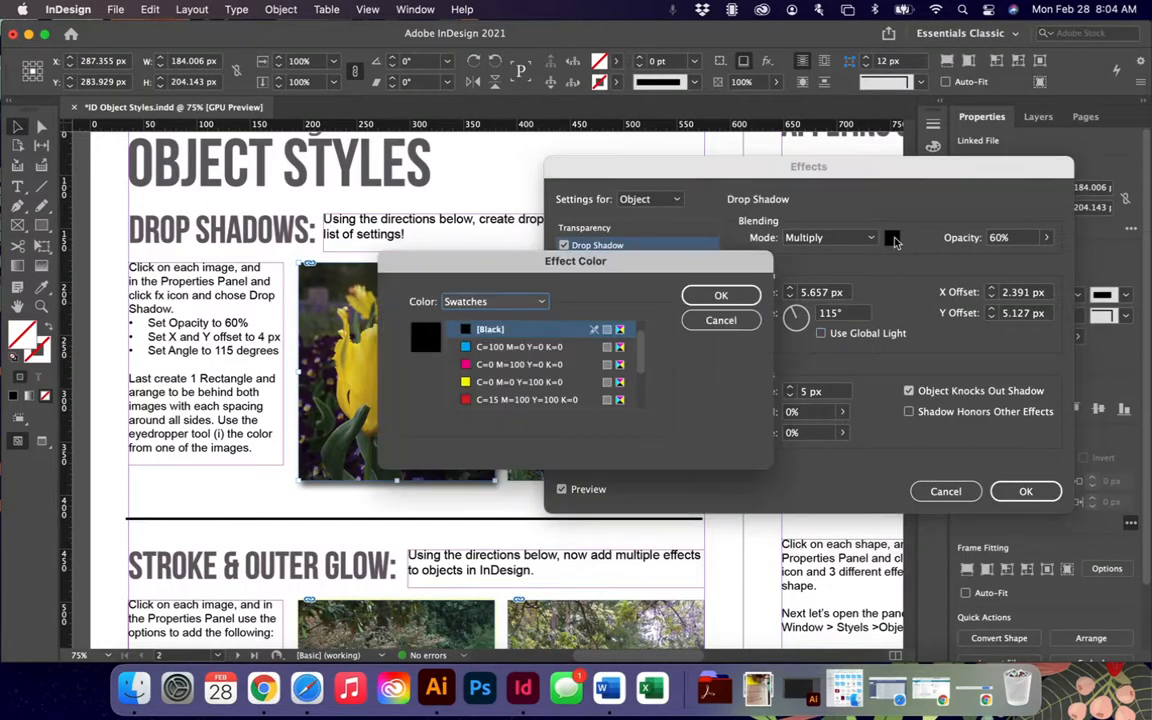
pyautogui.click(725, 322)
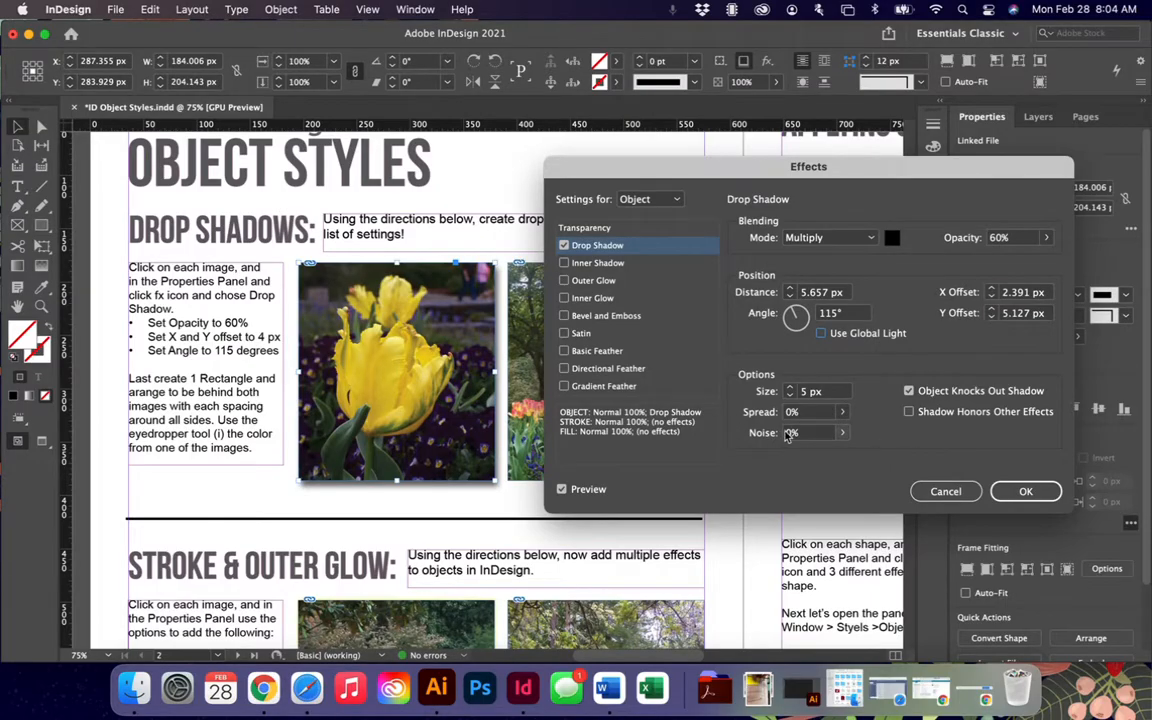
pyautogui.click(843, 413)
pyautogui.moveTo(760, 437); pyautogui.dragTo(735, 438)
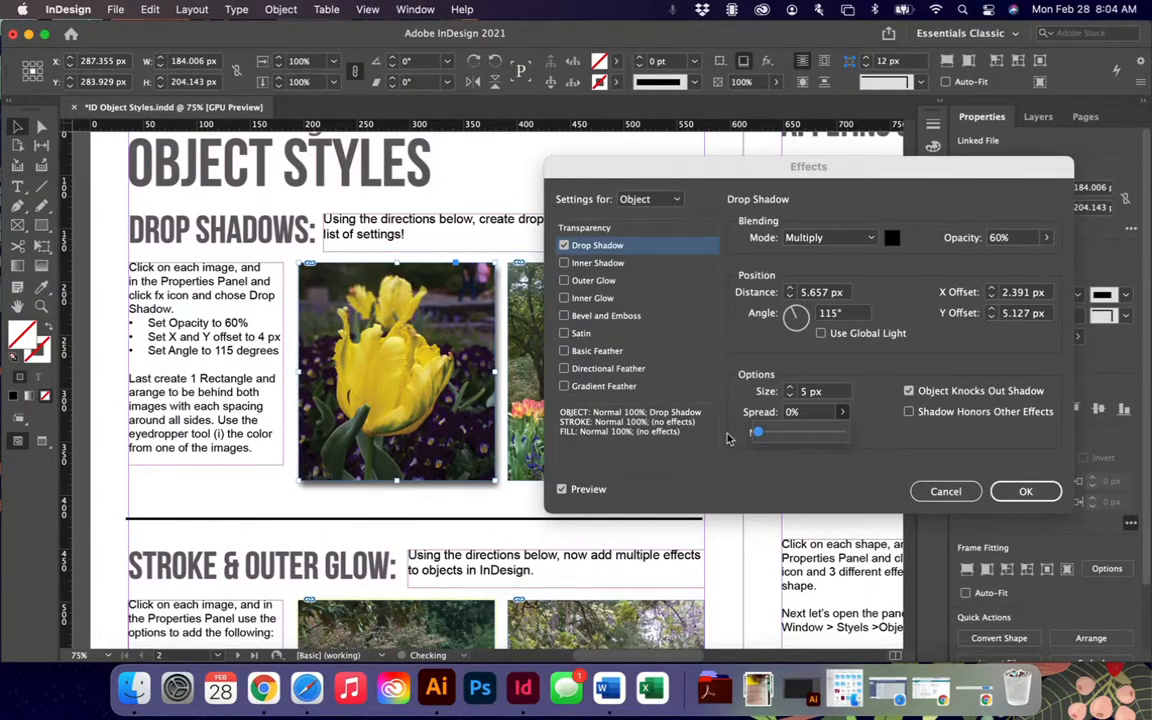
pyautogui.click(869, 385)
pyautogui.click(844, 433)
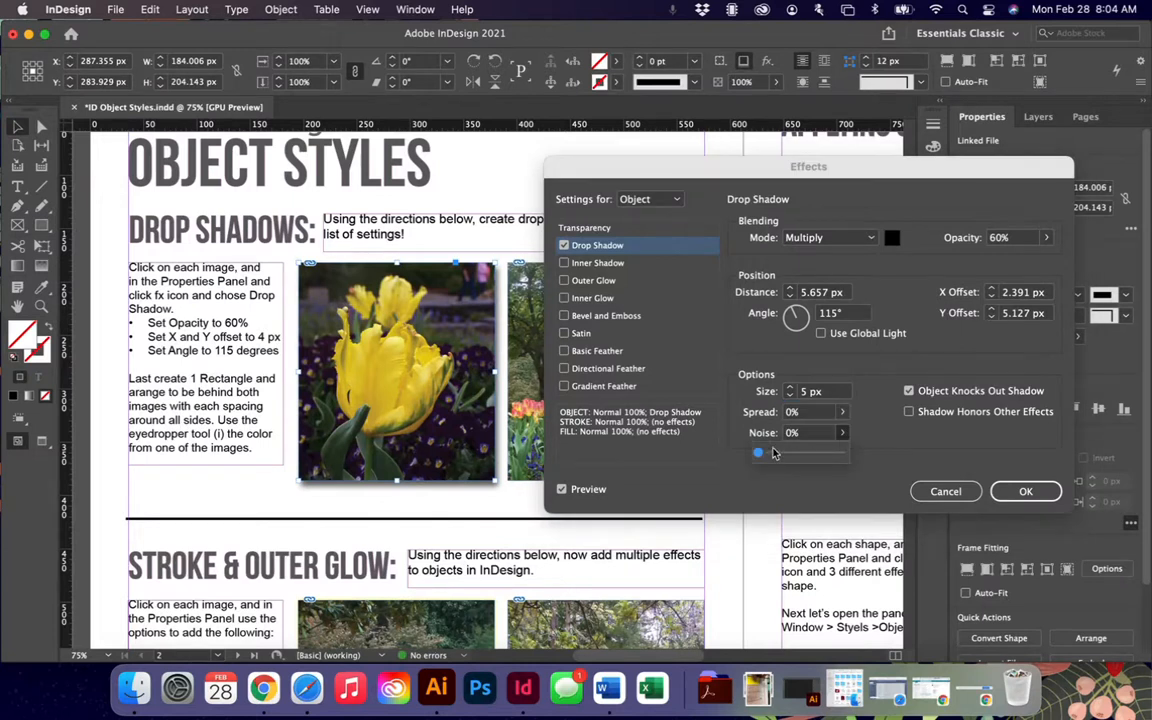
pyautogui.moveTo(772, 453); pyautogui.dragTo(741, 460)
pyautogui.click(886, 369)
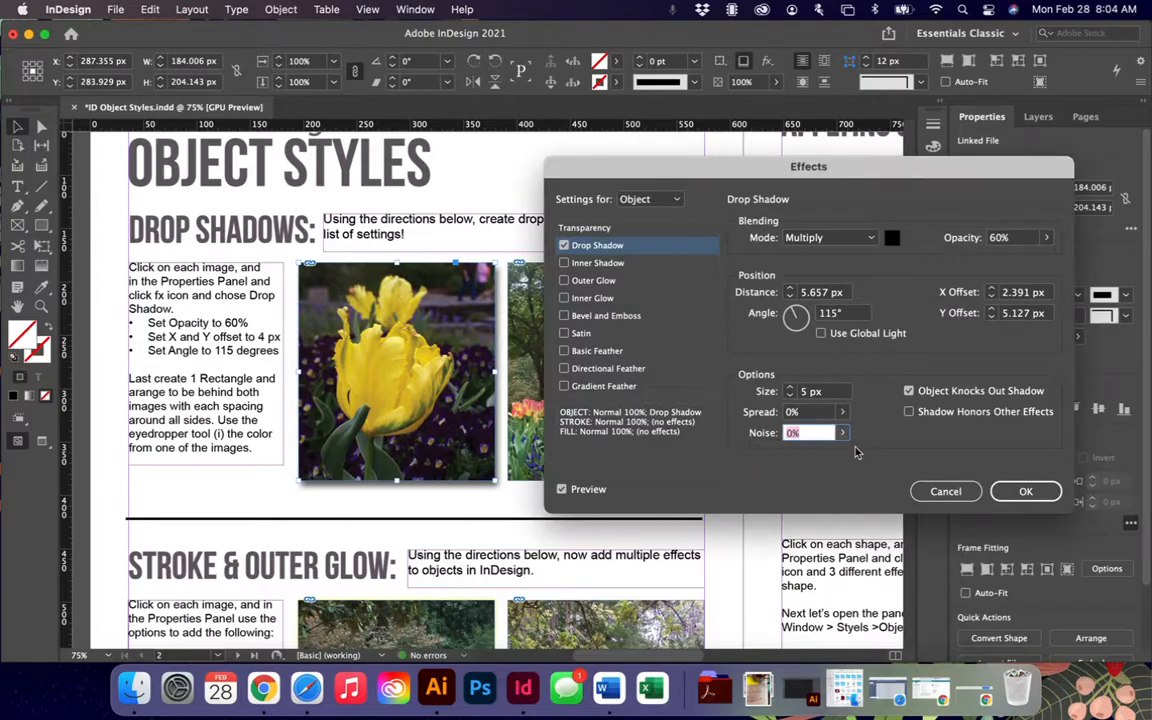
pyautogui.click(790, 396)
pyautogui.click(790, 396)
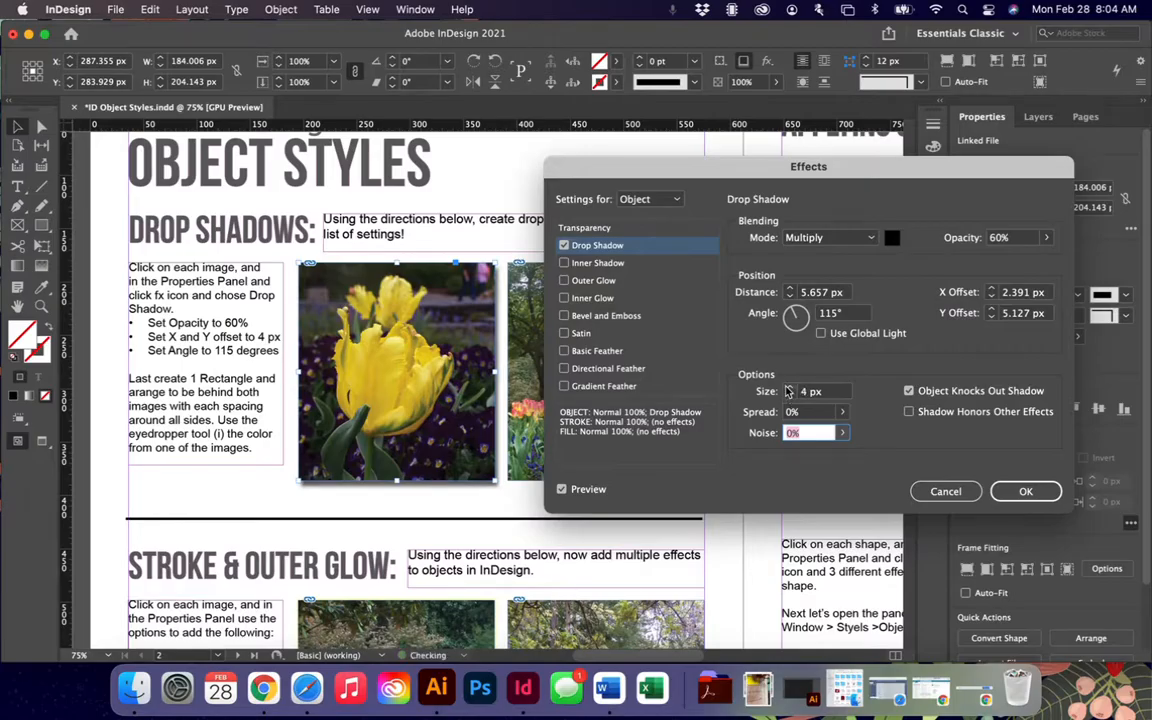
pyautogui.click(789, 388)
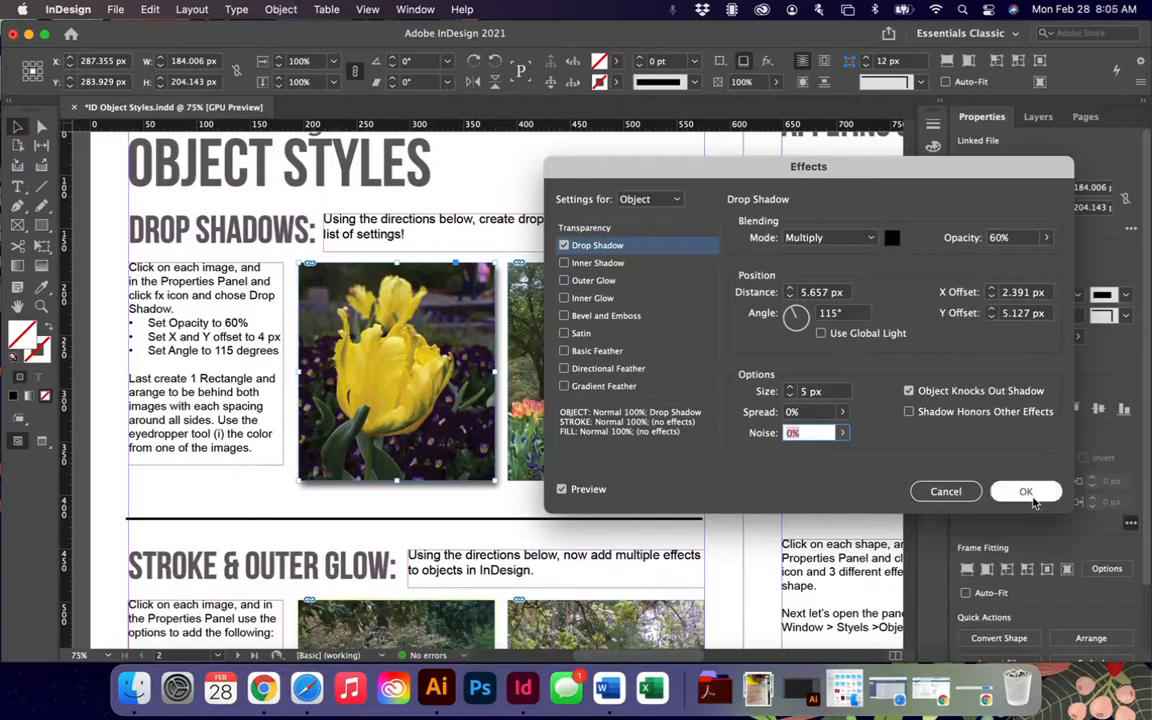
# Step: Re-enter 4 px for both shadow offsets and 115° for the angle, and apply the tulip image's drop shadow
pyautogui.doubleClick(1012, 292)
pyautogui.write('4')
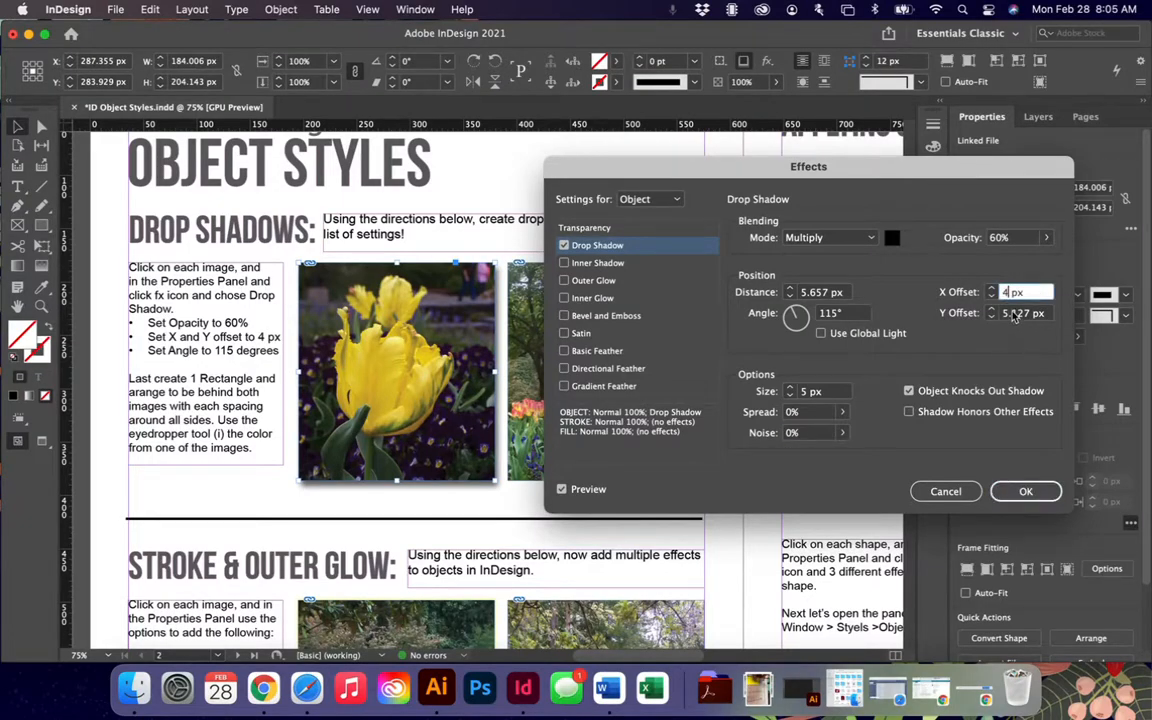
pyautogui.press('Tab')
pyautogui.write('4')
pyautogui.press('Tab')
pyautogui.doubleClick(844, 312)
pyautogui.write('115')
pyautogui.press('Tab')
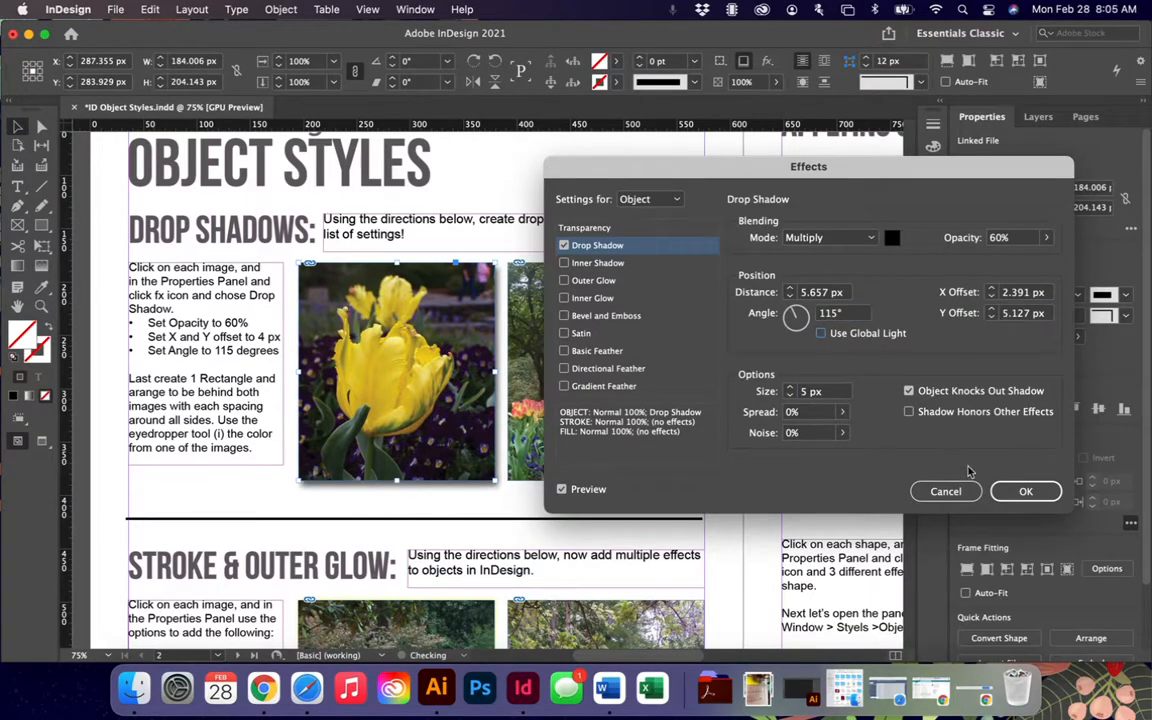
pyautogui.click(1025, 491)
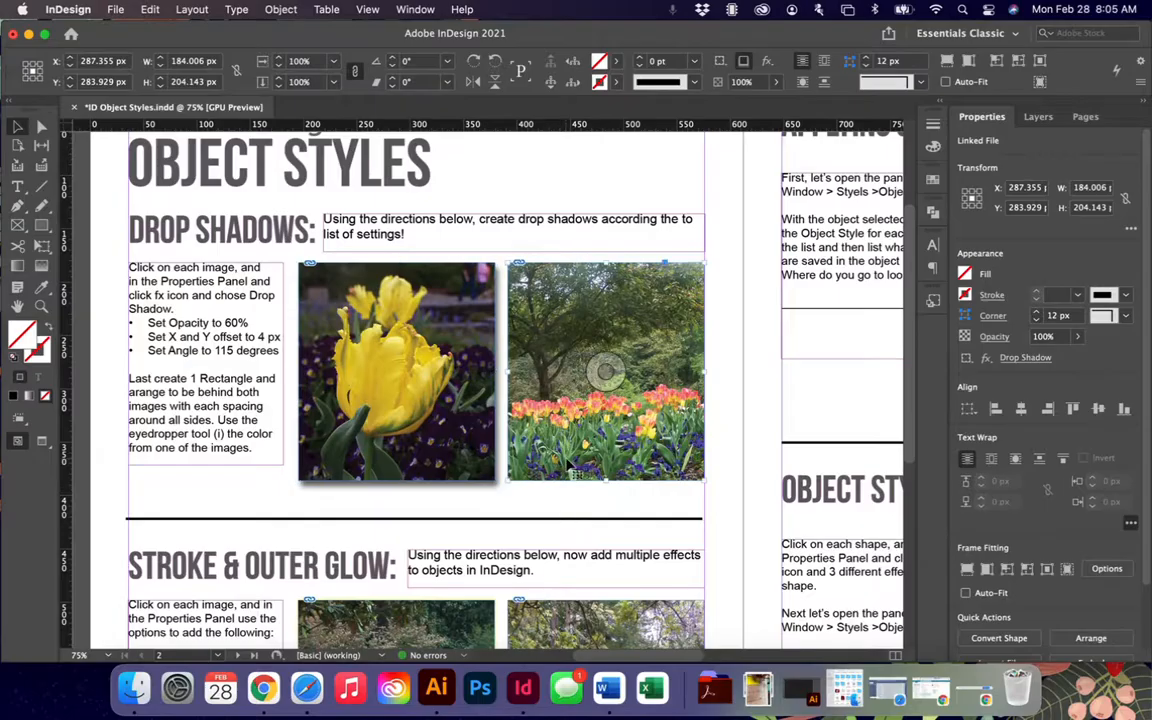
# Step: Add a drop shadow to the garden image beside the tulip, with X and Y offsets of 4 px
pyautogui.click(520, 424)
pyautogui.click(986, 358)
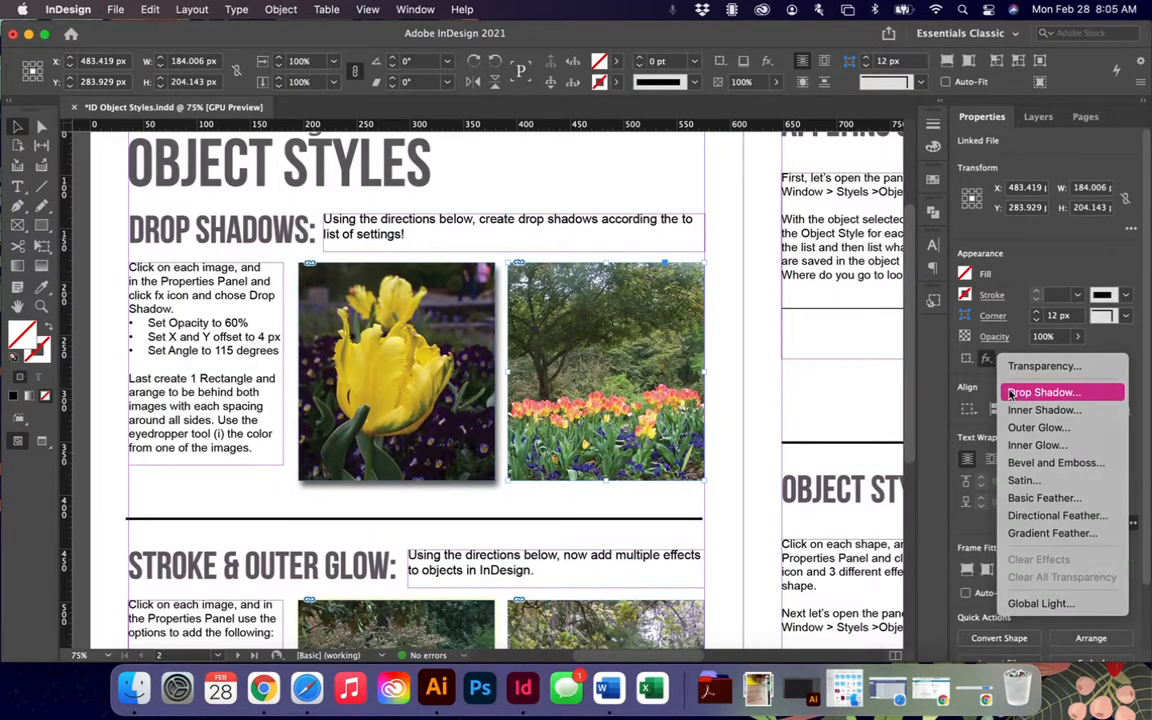
pyautogui.click(1040, 392)
pyautogui.click(990, 296)
pyautogui.click(990, 296)
pyautogui.click(990, 296)
pyautogui.click(990, 317)
pyautogui.click(990, 317)
pyautogui.click(990, 317)
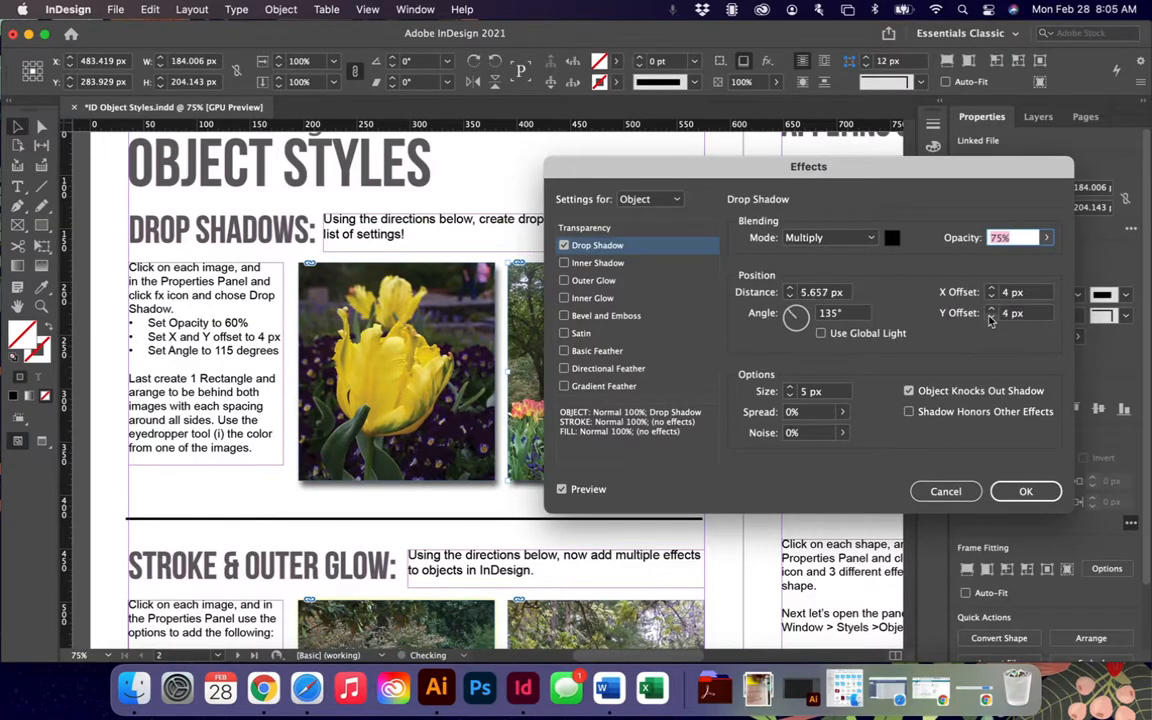
# Step: Set the garden image's drop shadow to a 115° angle and 60% opacity, and apply it
pyautogui.click(856, 314)
pyautogui.write('115')
pyautogui.press('Tab')
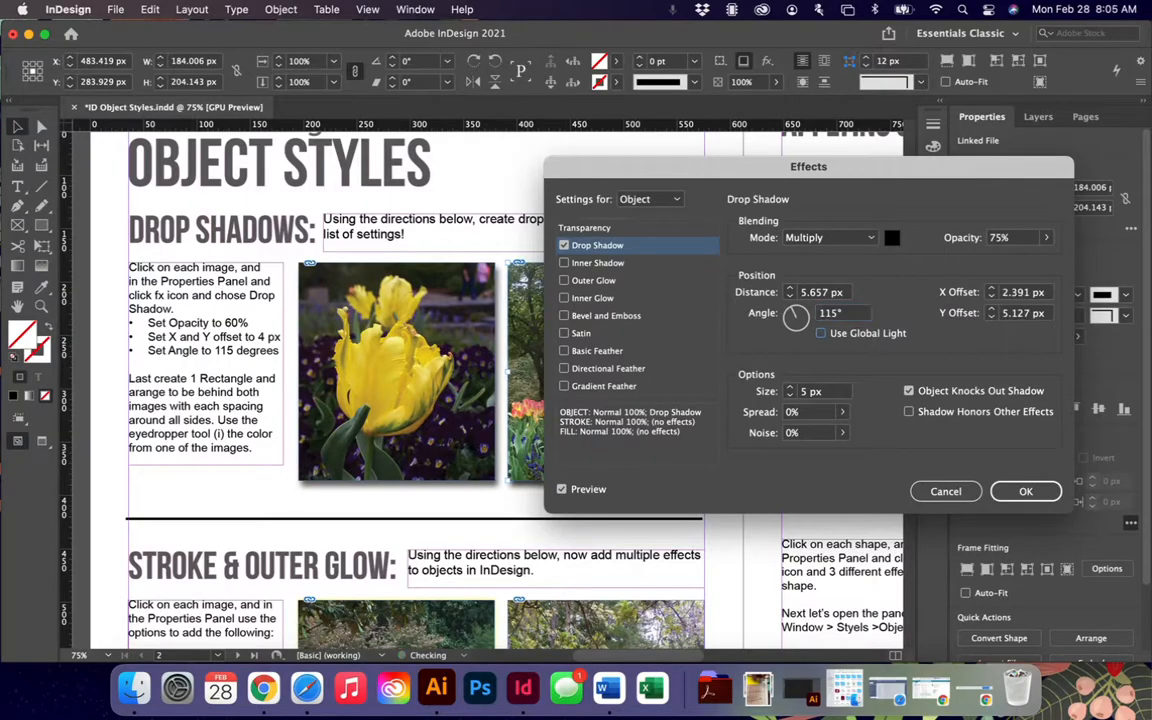
pyautogui.doubleClick(1020, 240)
pyautogui.write('60')
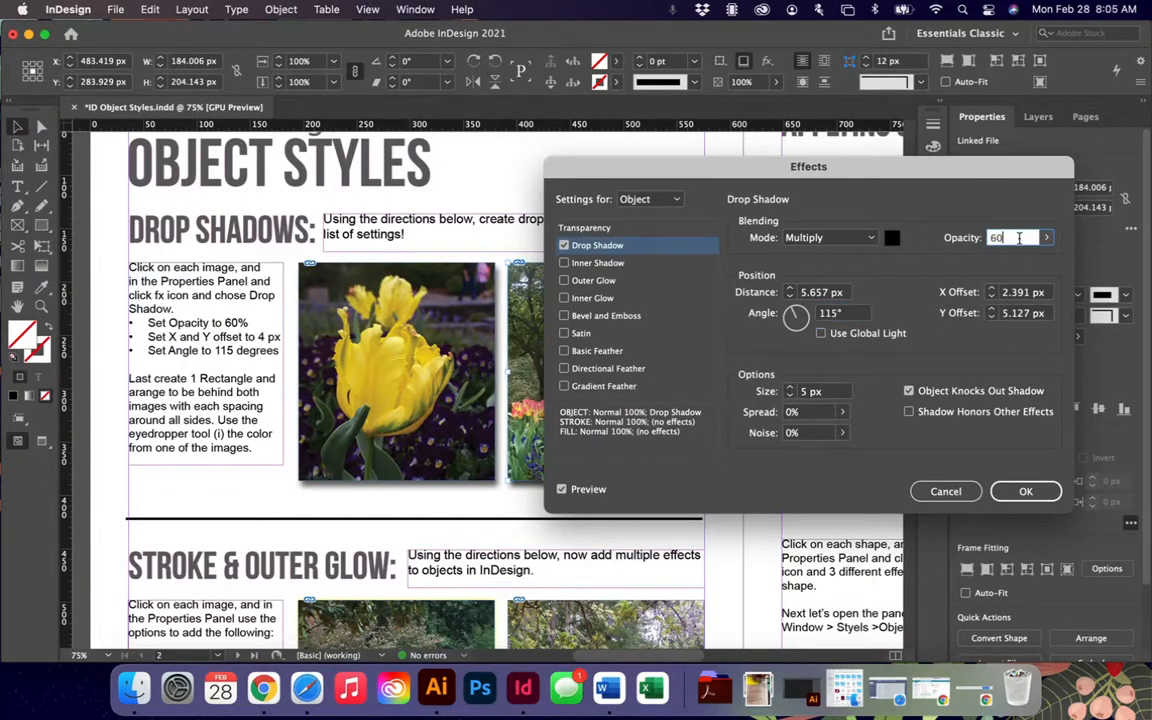
pyautogui.click(1025, 491)
# Step: Draw a rectangle about 400 by 224 px around both Drop Shadows images, with even spacing on all sides
pyautogui.click(712, 520)
pyautogui.scroll(2, 394, 417)
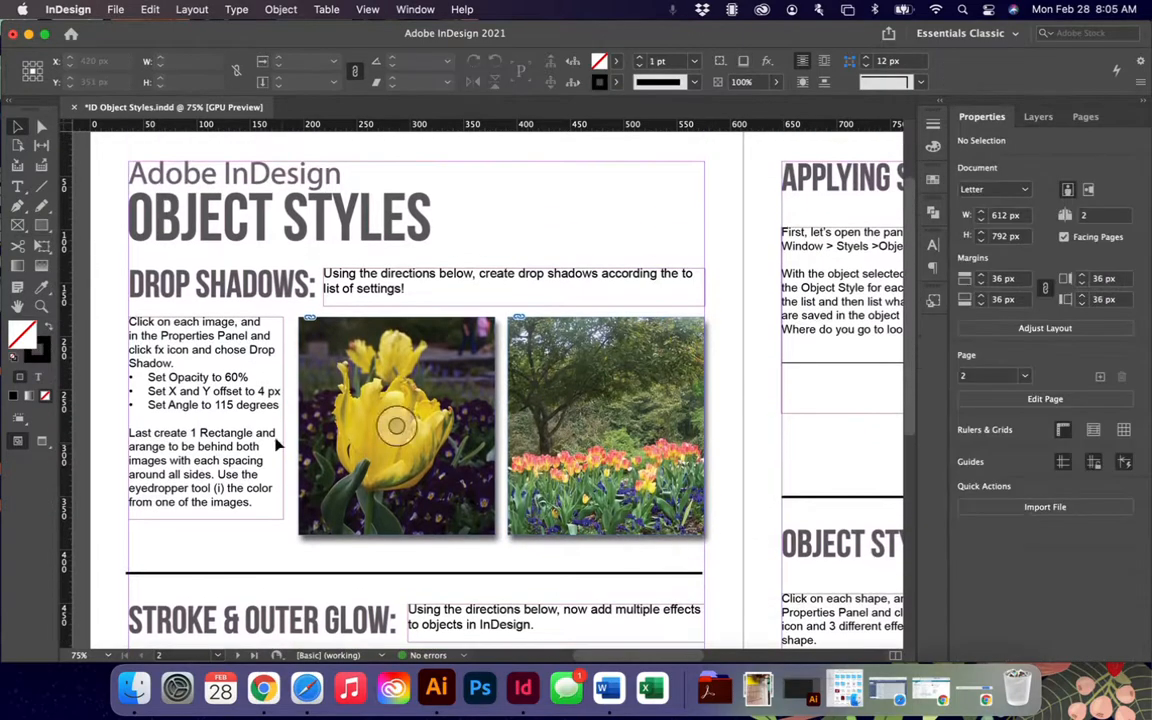
pyautogui.click(41, 225)
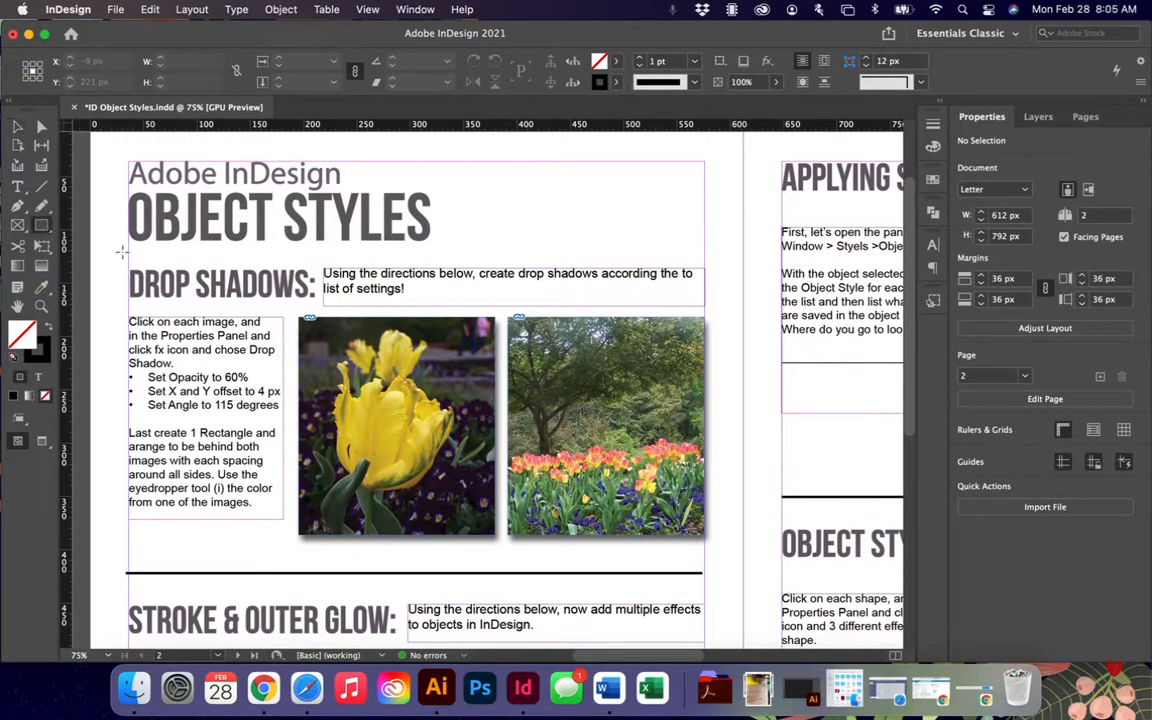
pyautogui.moveTo(289, 310); pyautogui.dragTo(716, 550)
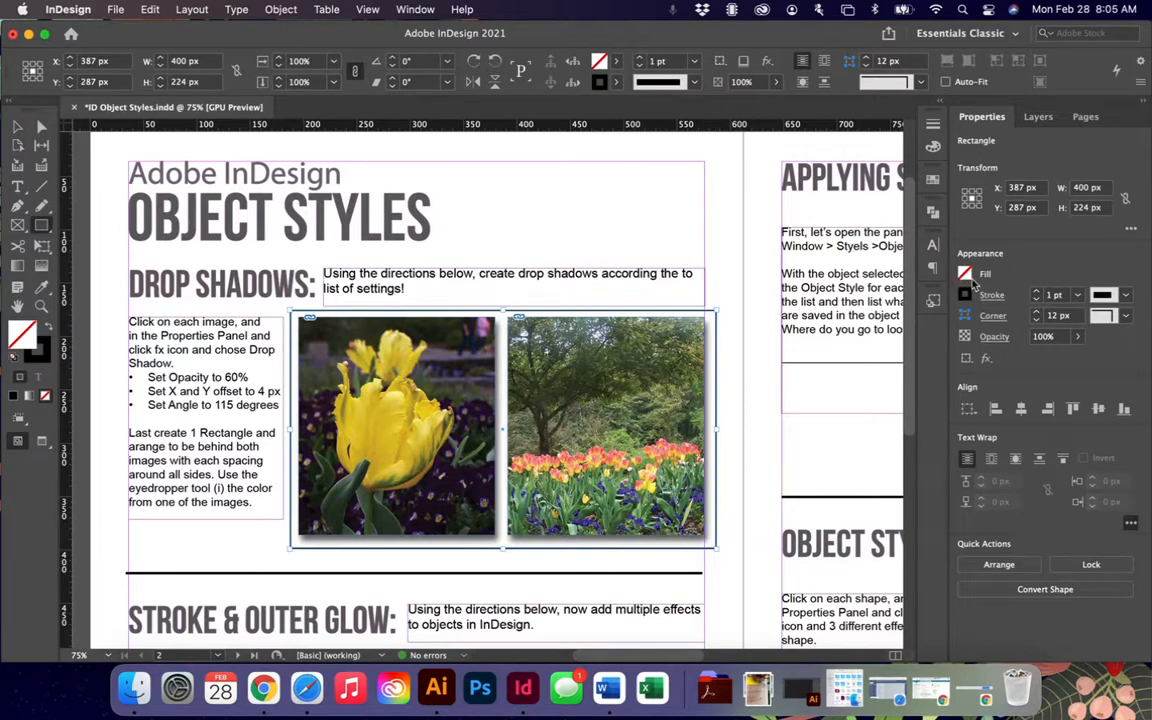
pyautogui.doubleClick(21, 338)
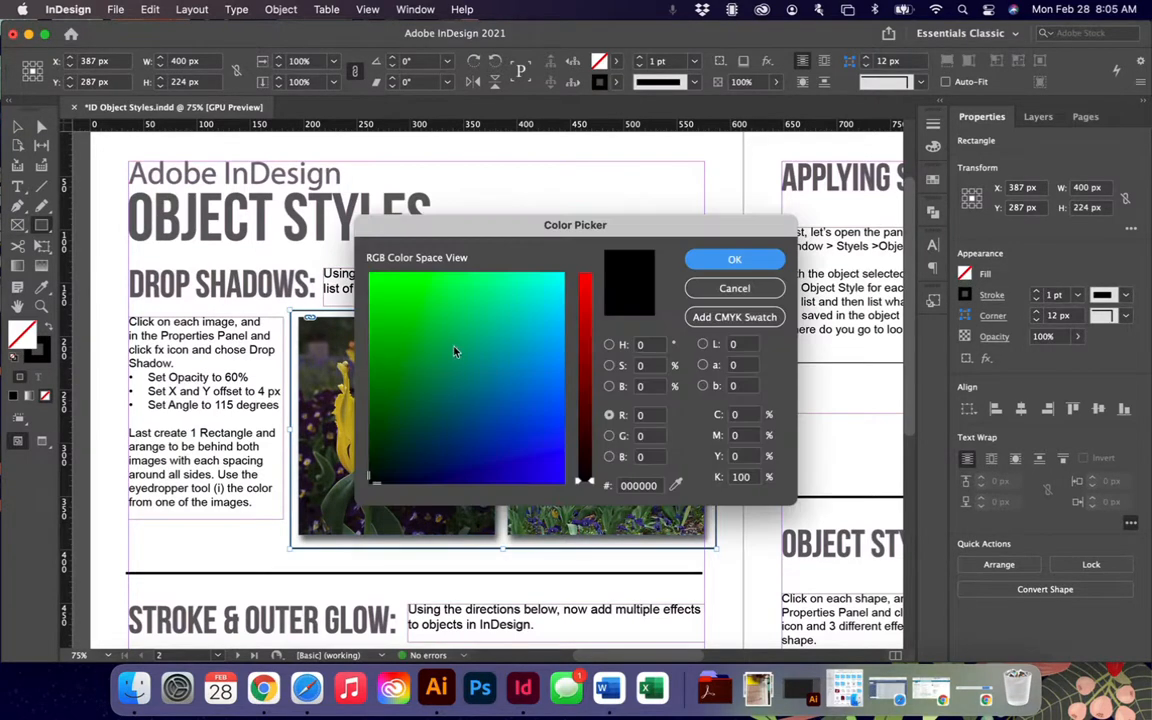
pyautogui.click(734, 259)
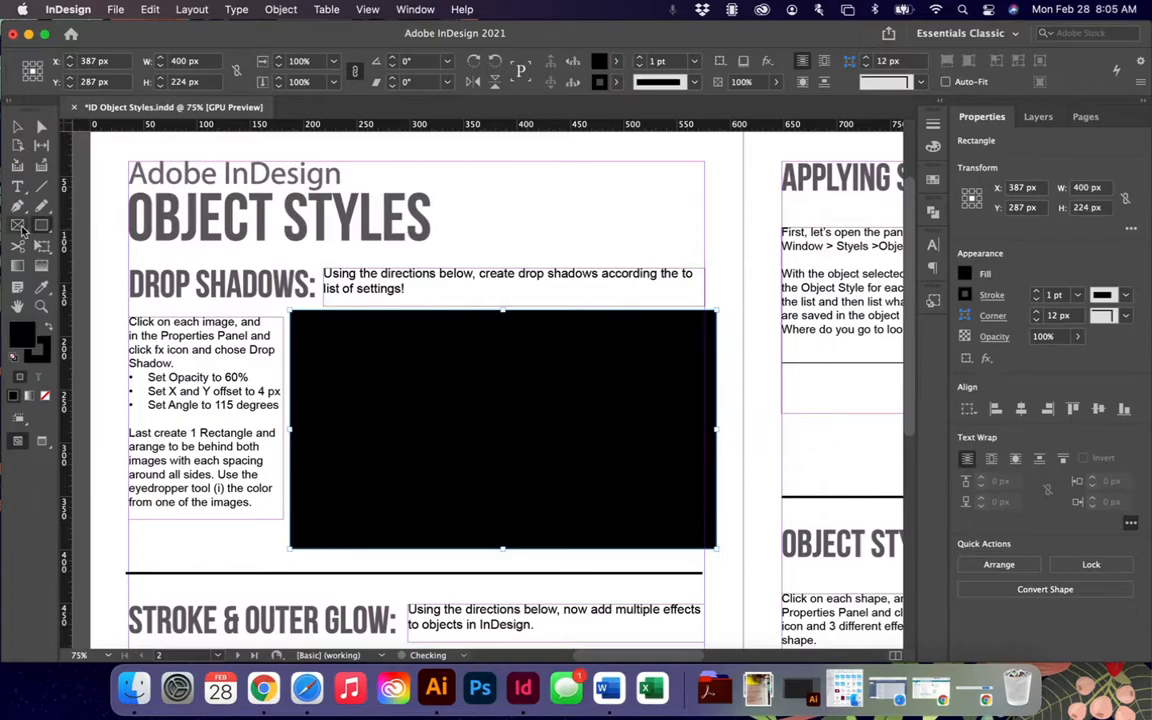
pyautogui.click(20, 126)
pyautogui.press('super+z')
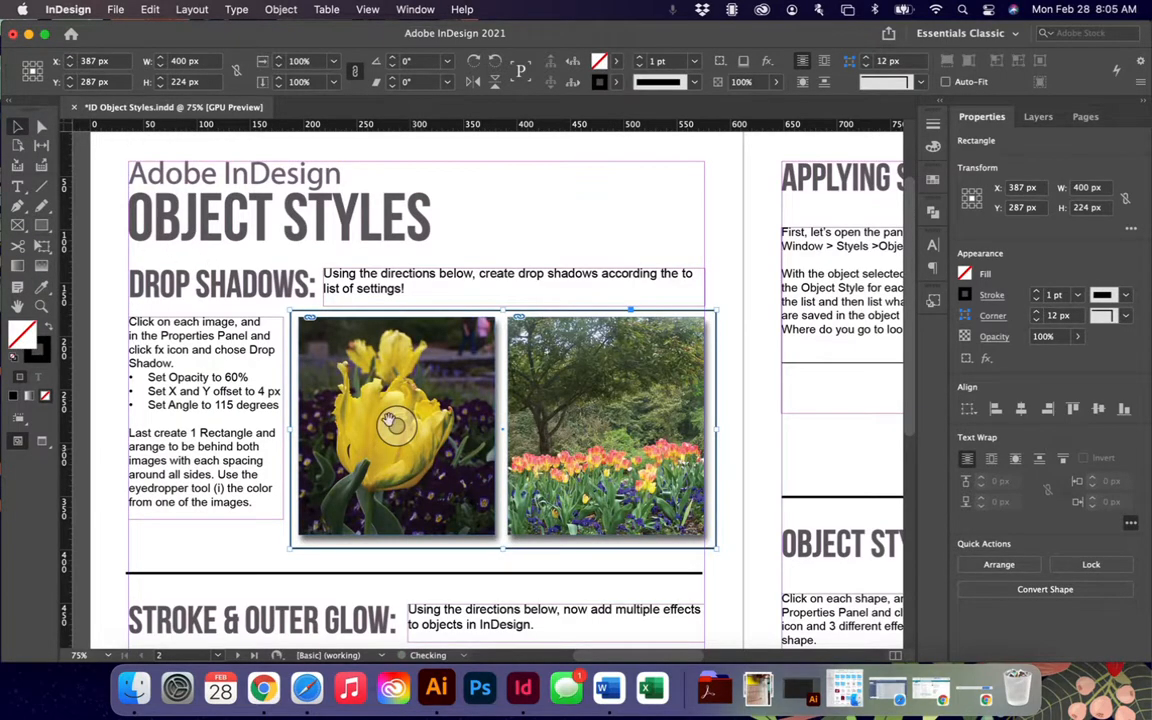
# Step: Fill the rectangle with yellow sampled from the tulip image using the Eyedropper, and set its stroke to 0 pt
pyautogui.click(42, 288)
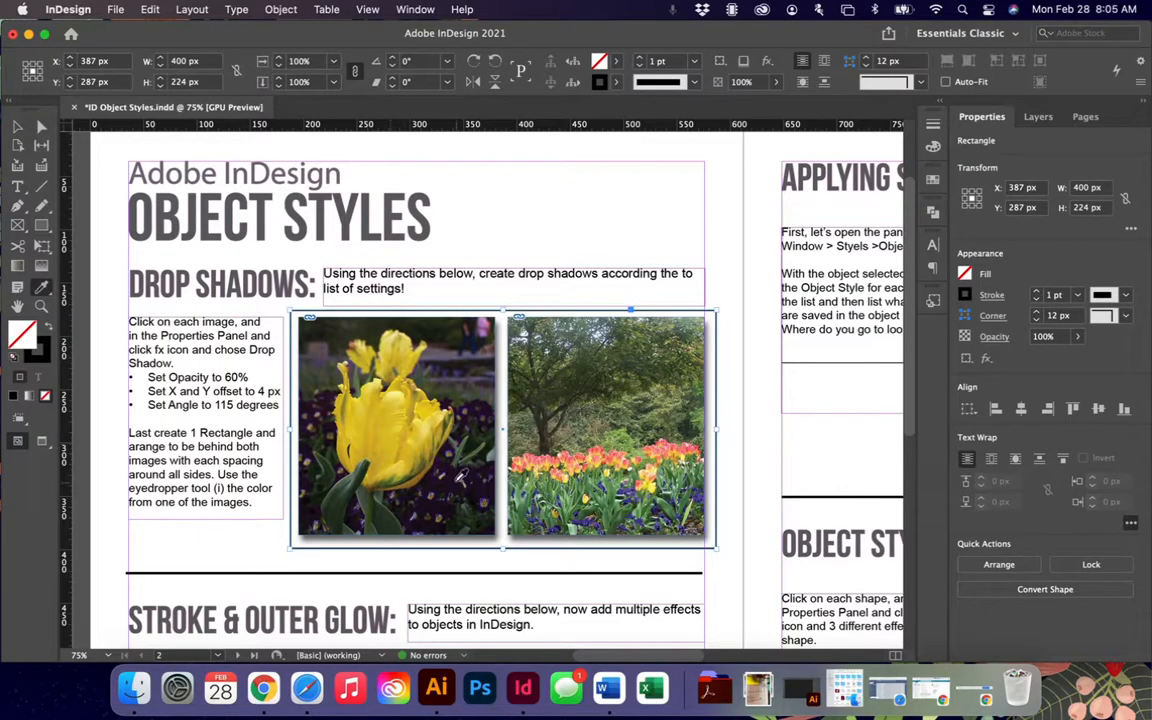
pyautogui.click(397, 442)
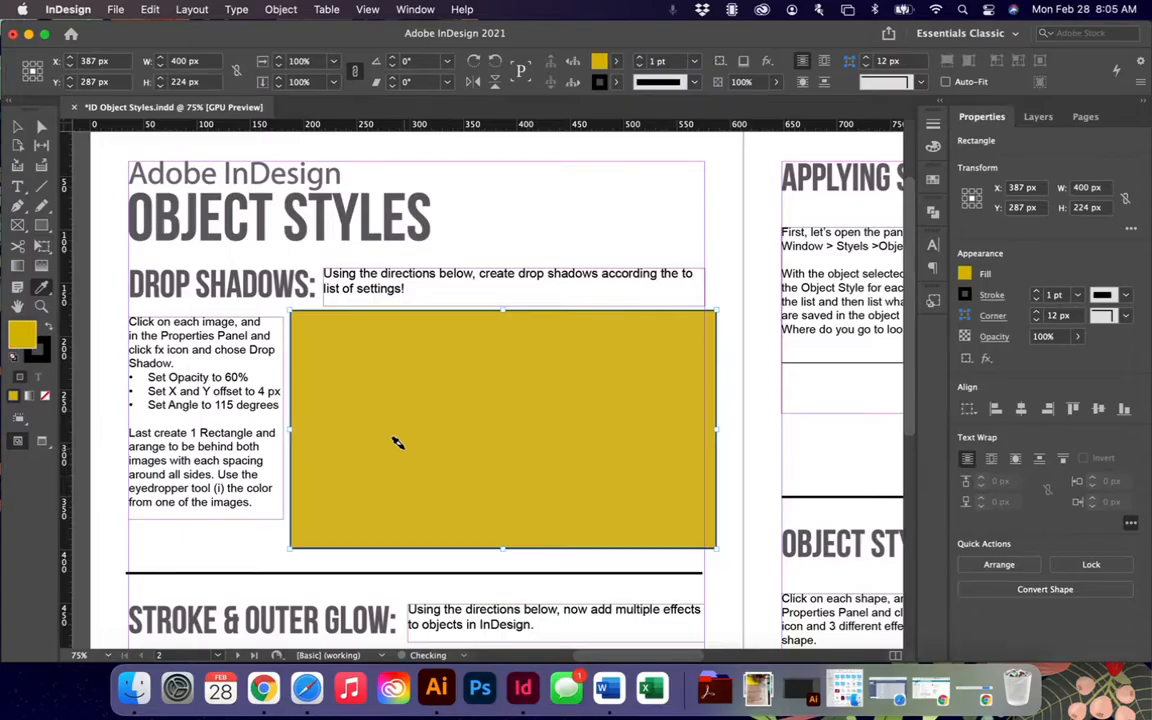
pyautogui.click(1037, 300)
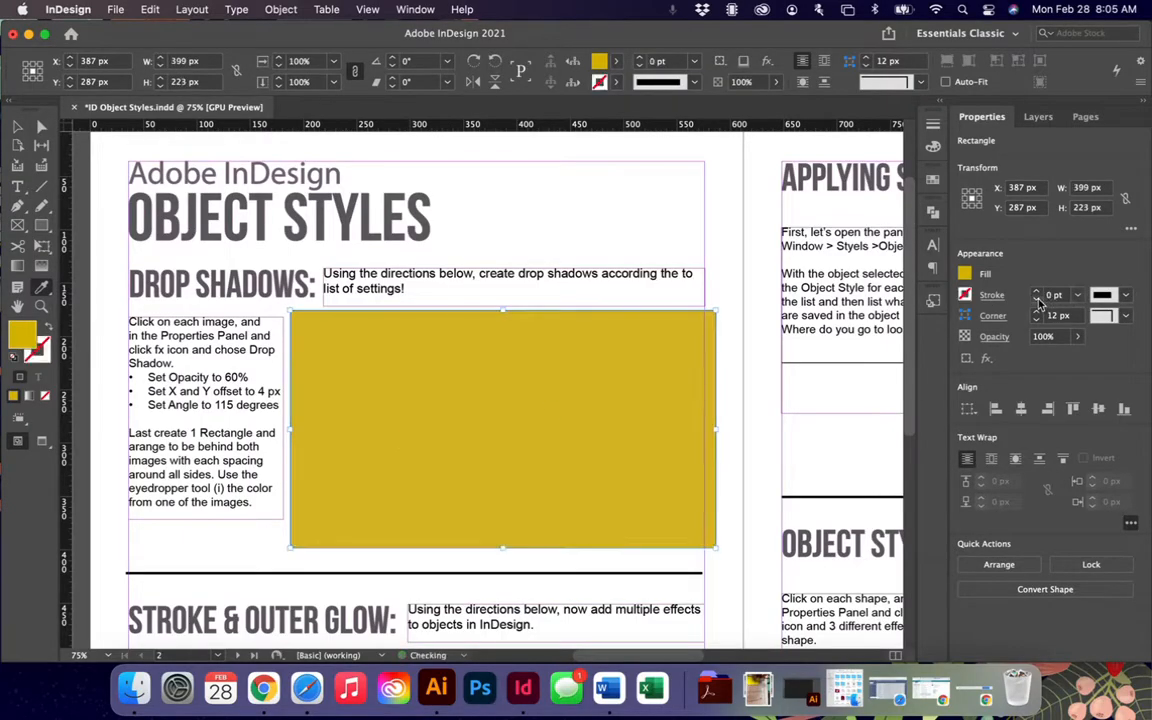
# Step: Arrange the filled rectangle behind both Drop Shadows images and deselect it
pyautogui.click(17, 126)
pyautogui.rightClick(479, 374)
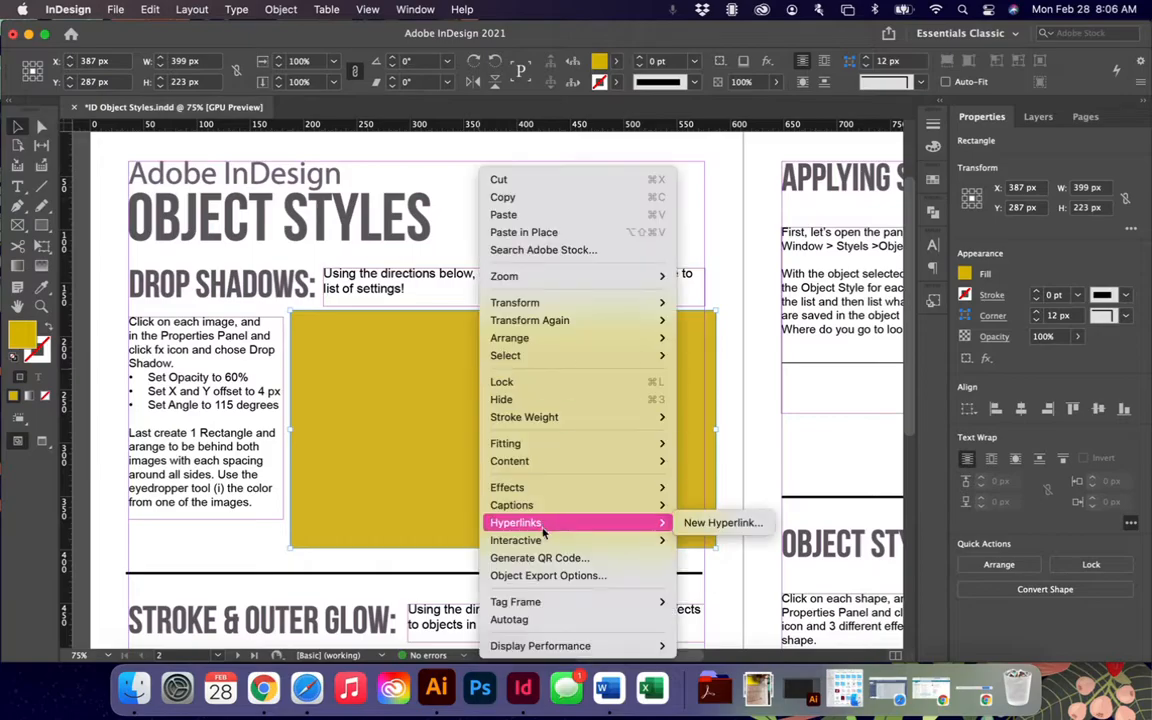
pyautogui.moveTo(541, 463)
pyautogui.moveTo(600, 337)
pyautogui.click(700, 356)
pyautogui.click(609, 556)
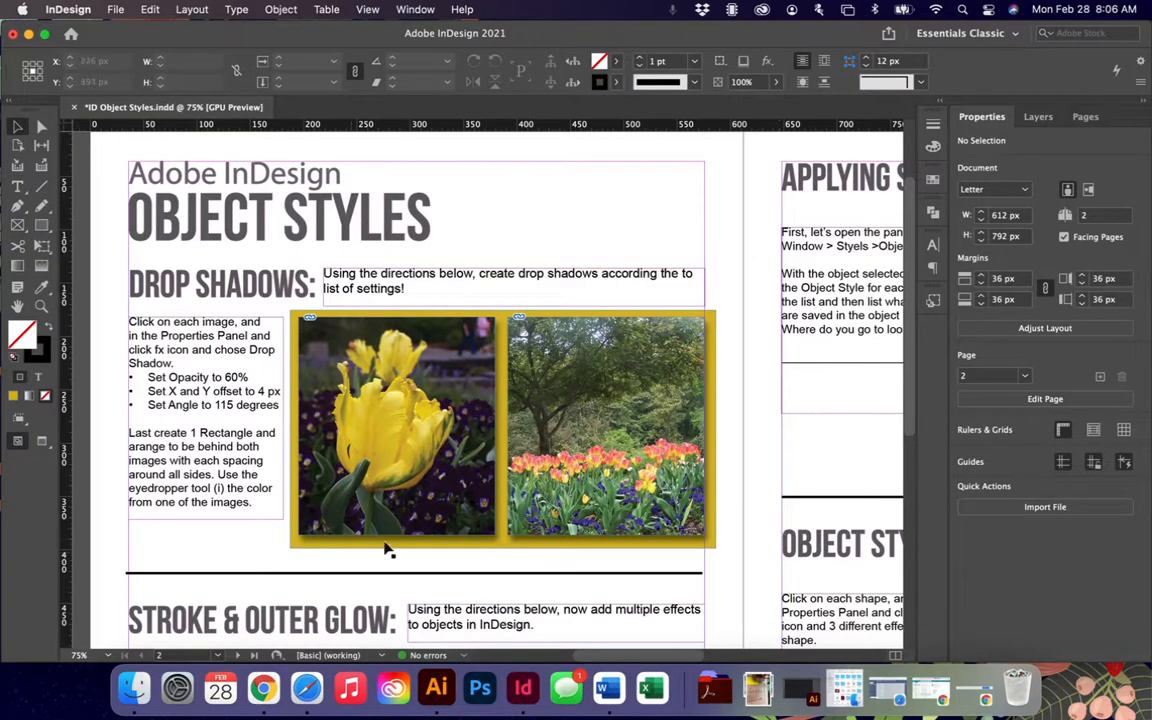
# Step: Recolor the background rectangle with a coral red sampled from the tulips in the garden image using the Eyedropper
pyautogui.click(415, 553)
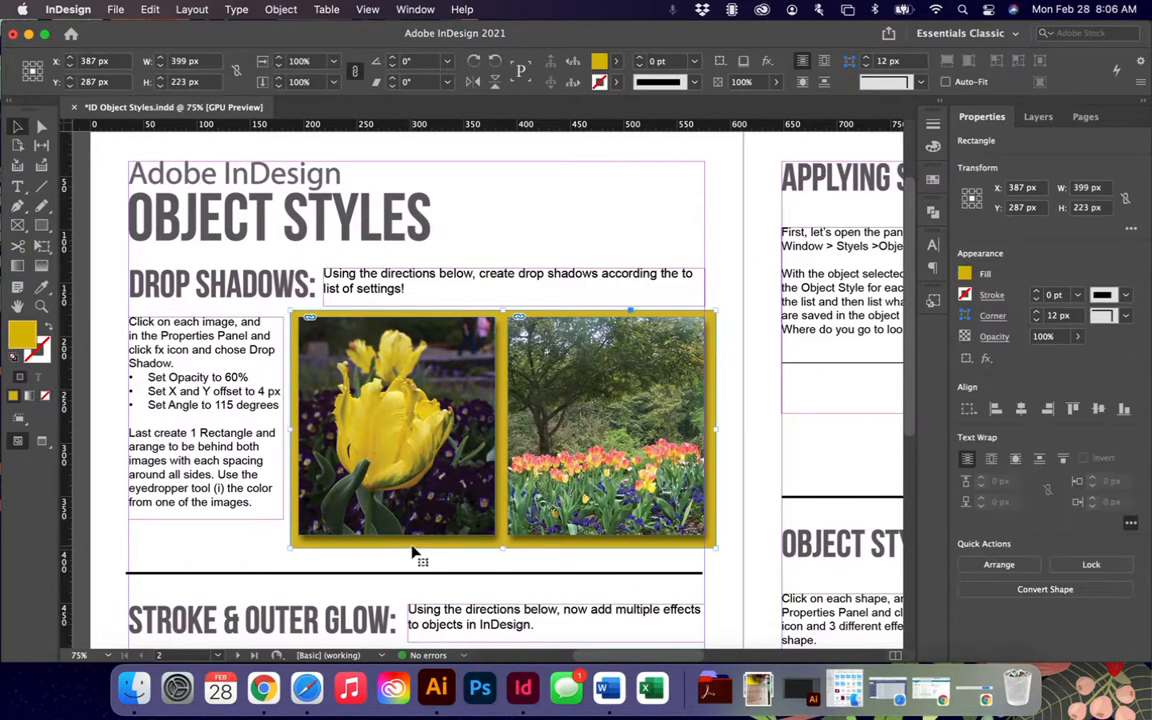
pyautogui.press('i')
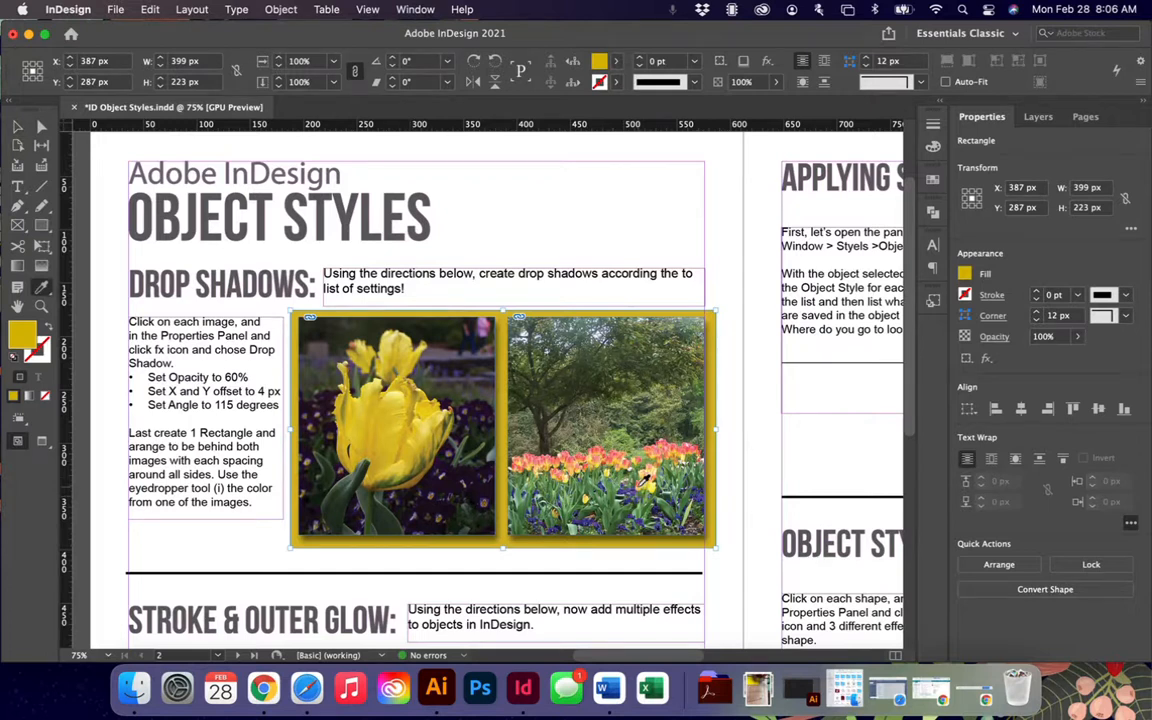
pyautogui.click(574, 437)
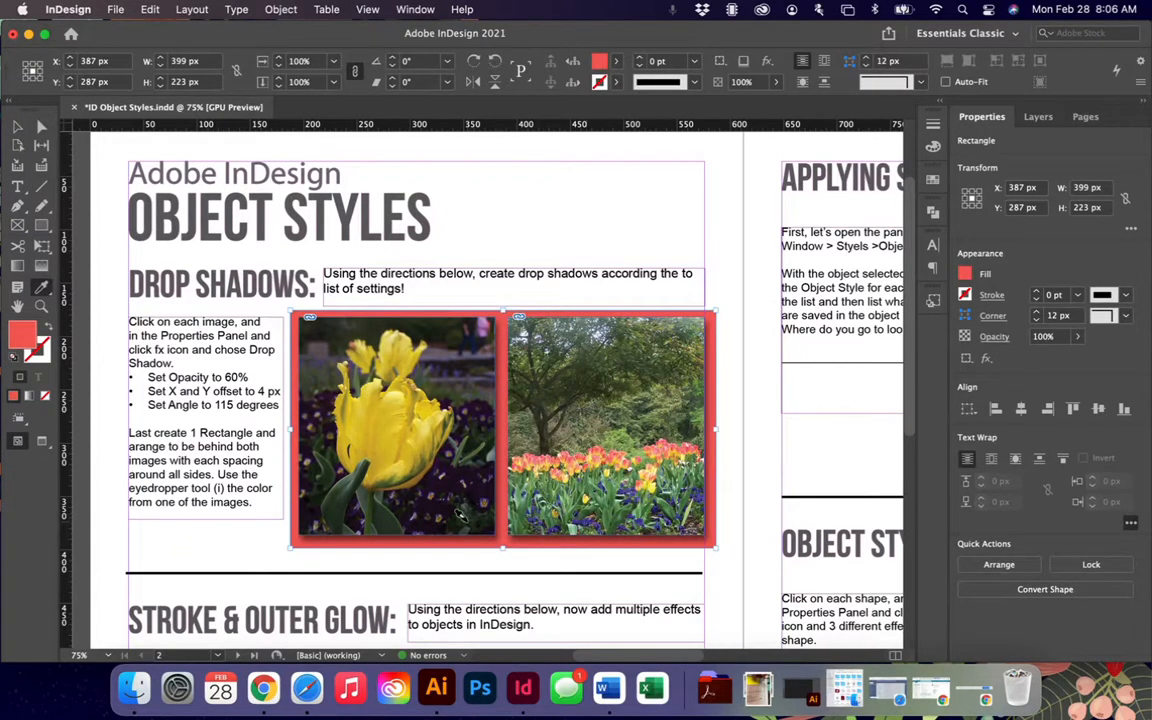
pyautogui.click(17, 126)
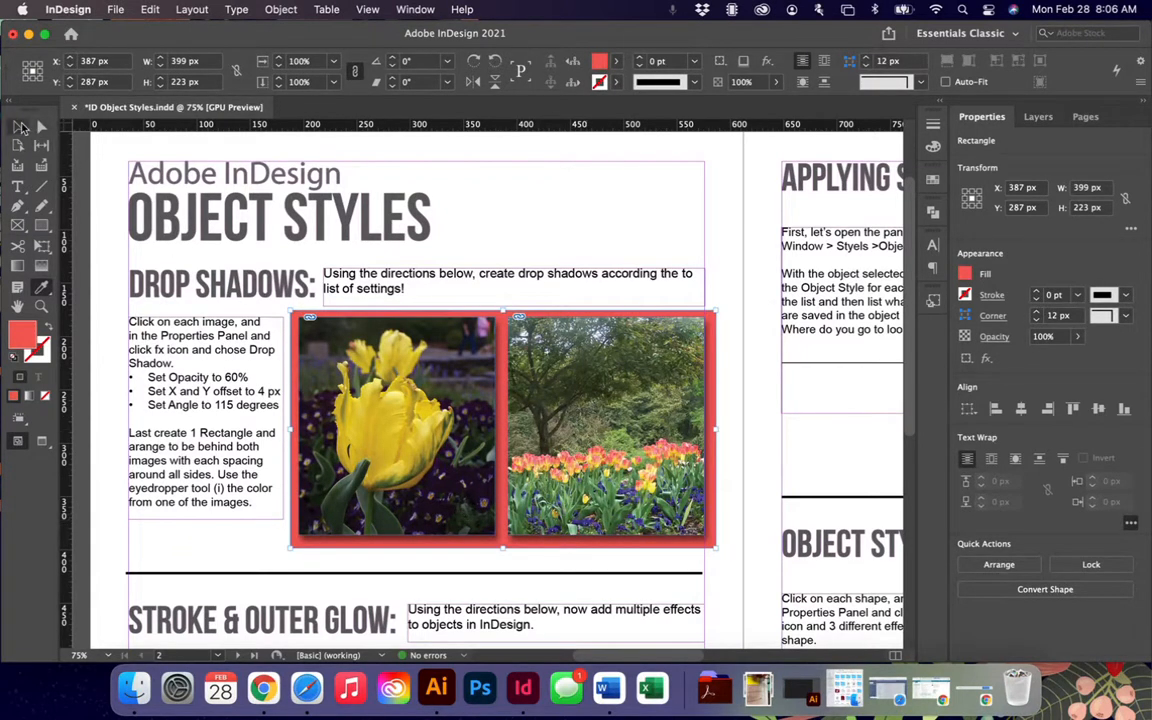
pyautogui.click(100, 404)
# Step: Give the path image in the Stroke & Outer Glow section a larger yellow outer glow with the Softer technique, and apply it
pyautogui.scroll(-10, 290, 395)
pyautogui.click(356, 341)
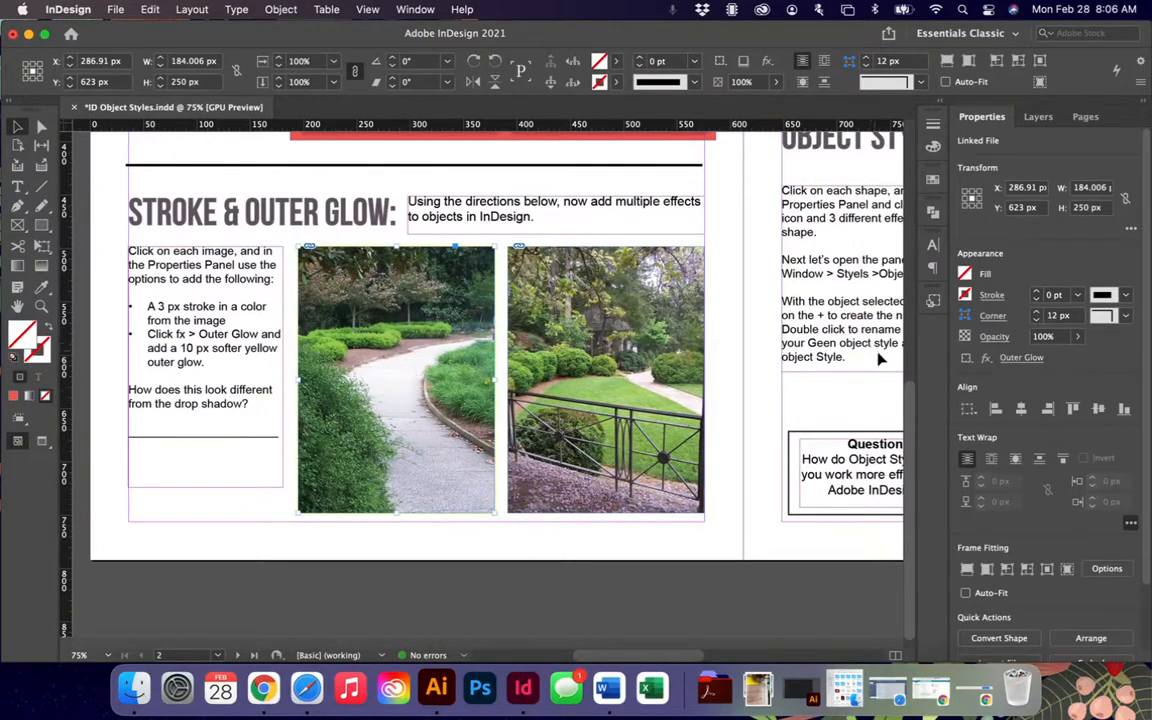
pyautogui.click(987, 360)
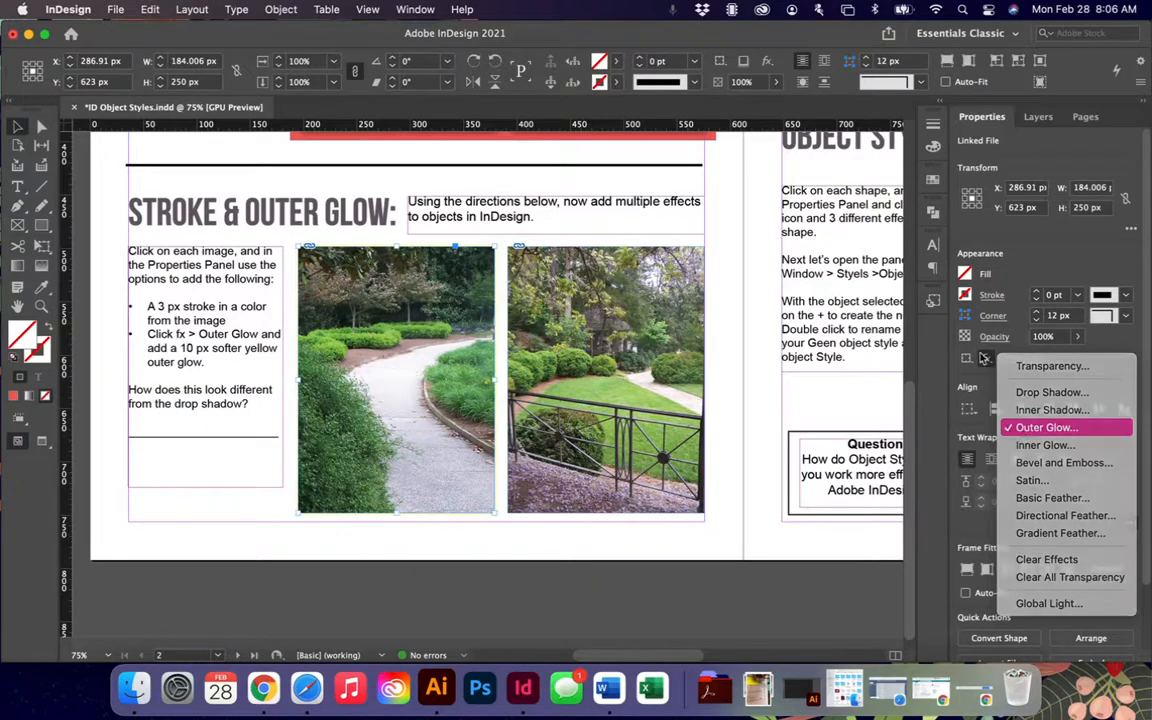
pyautogui.click(1044, 427)
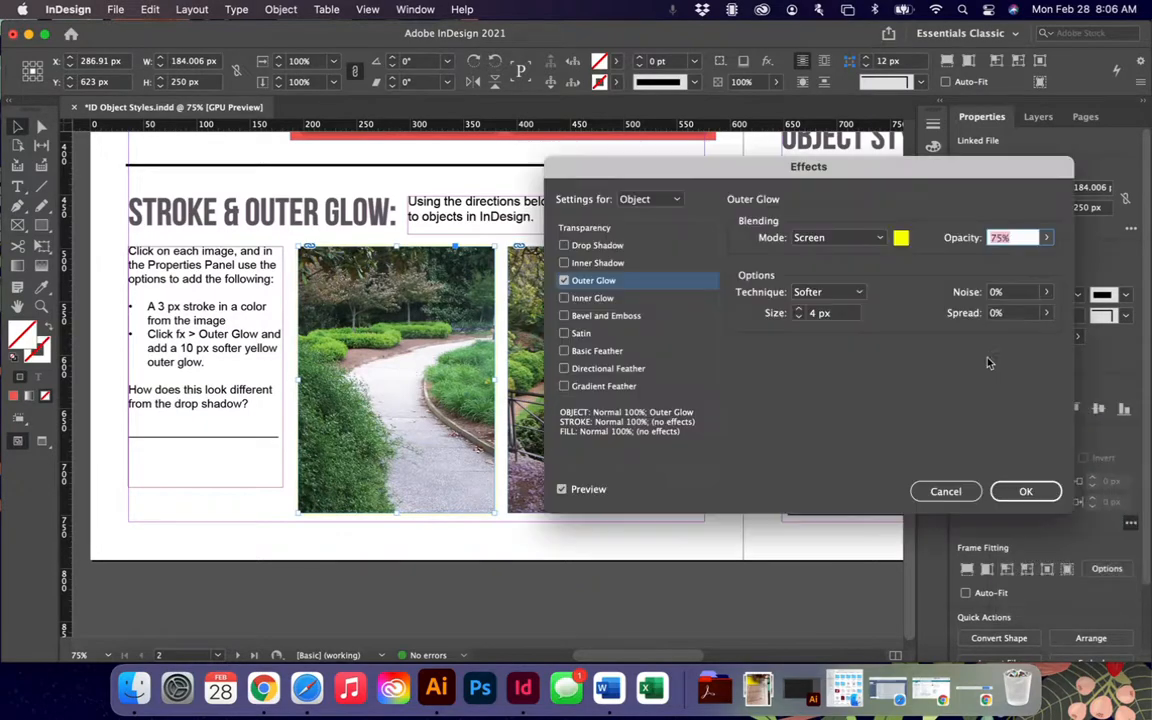
pyautogui.click(900, 239)
pyautogui.click(720, 296)
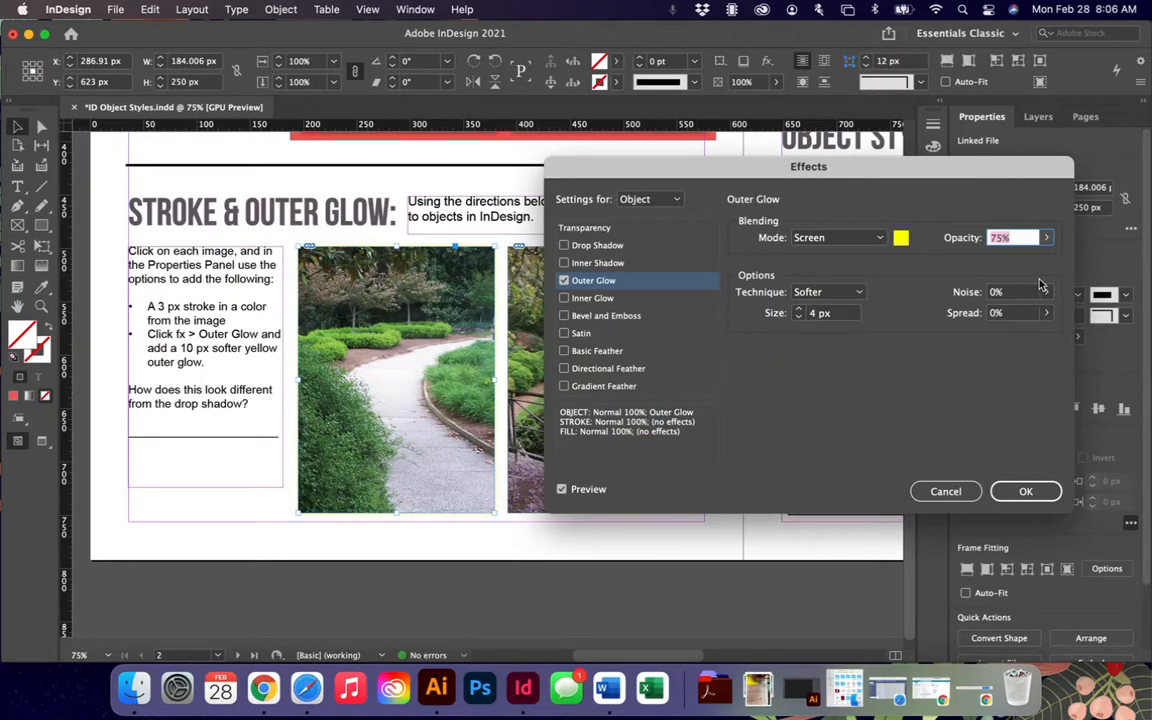
pyautogui.click(798, 317)
pyautogui.click(798, 309)
pyautogui.click(798, 310)
pyautogui.click(798, 310)
pyautogui.click(1025, 491)
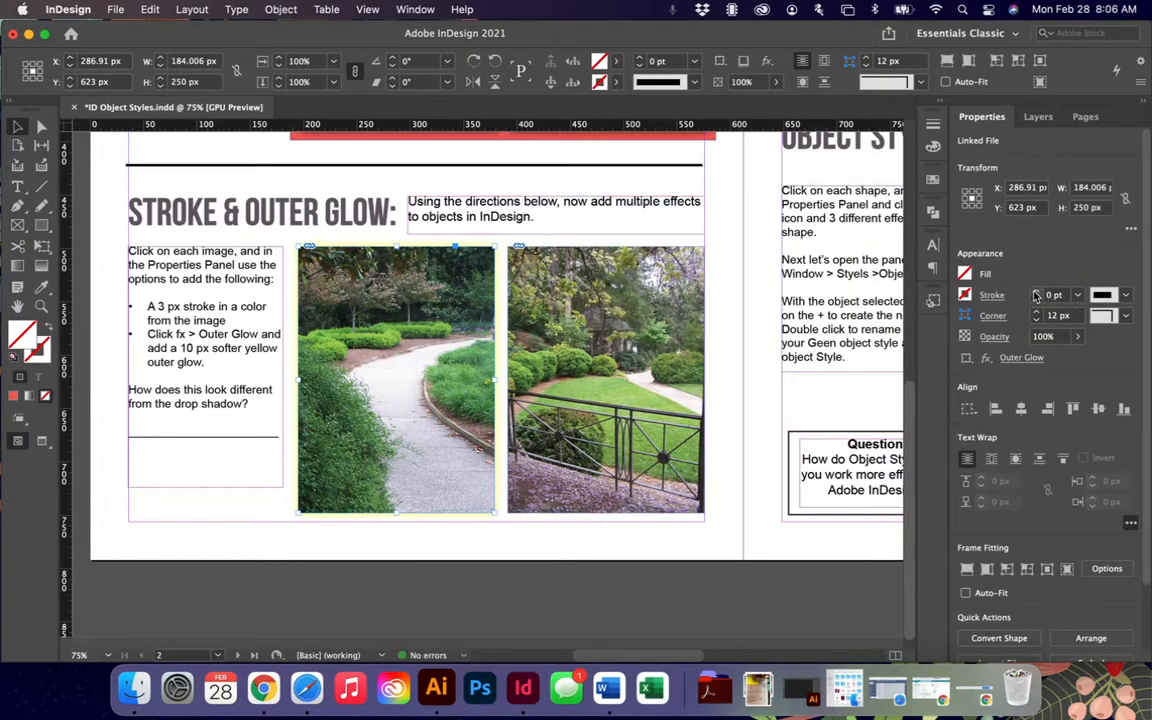
# Step: Add a 3 pt coral red stroke to the path image and deselect it
pyautogui.click(1036, 292)
pyautogui.click(1036, 292)
pyautogui.click(1036, 292)
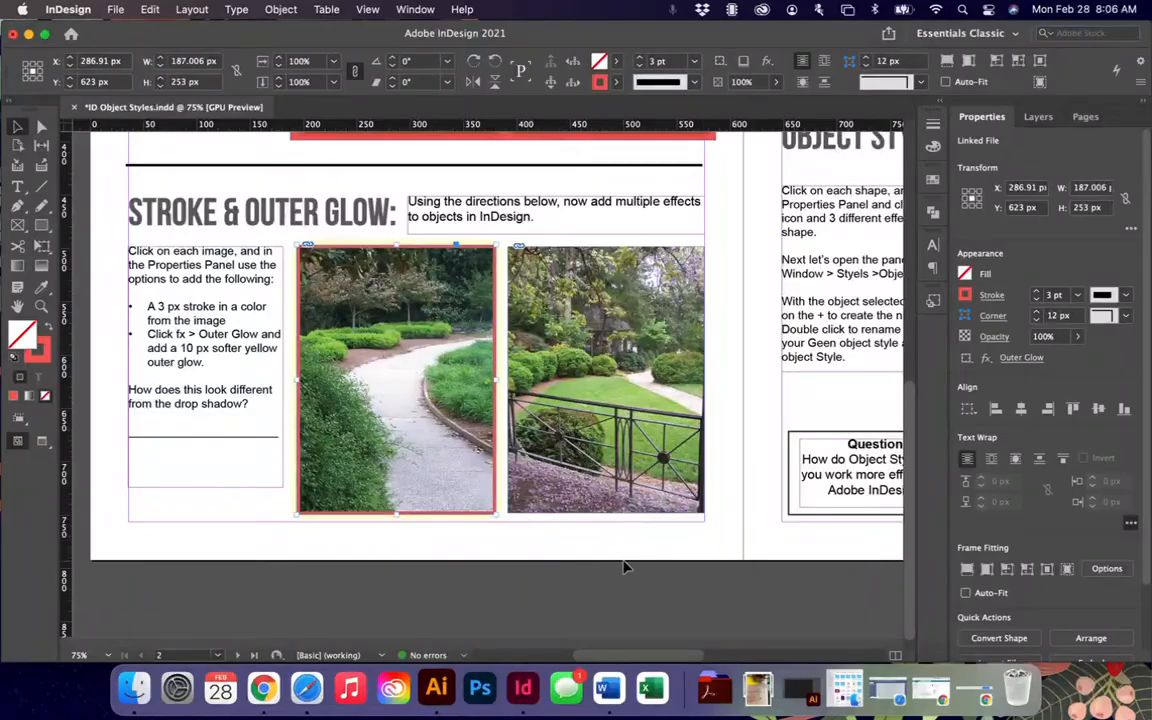
pyautogui.click(399, 533)
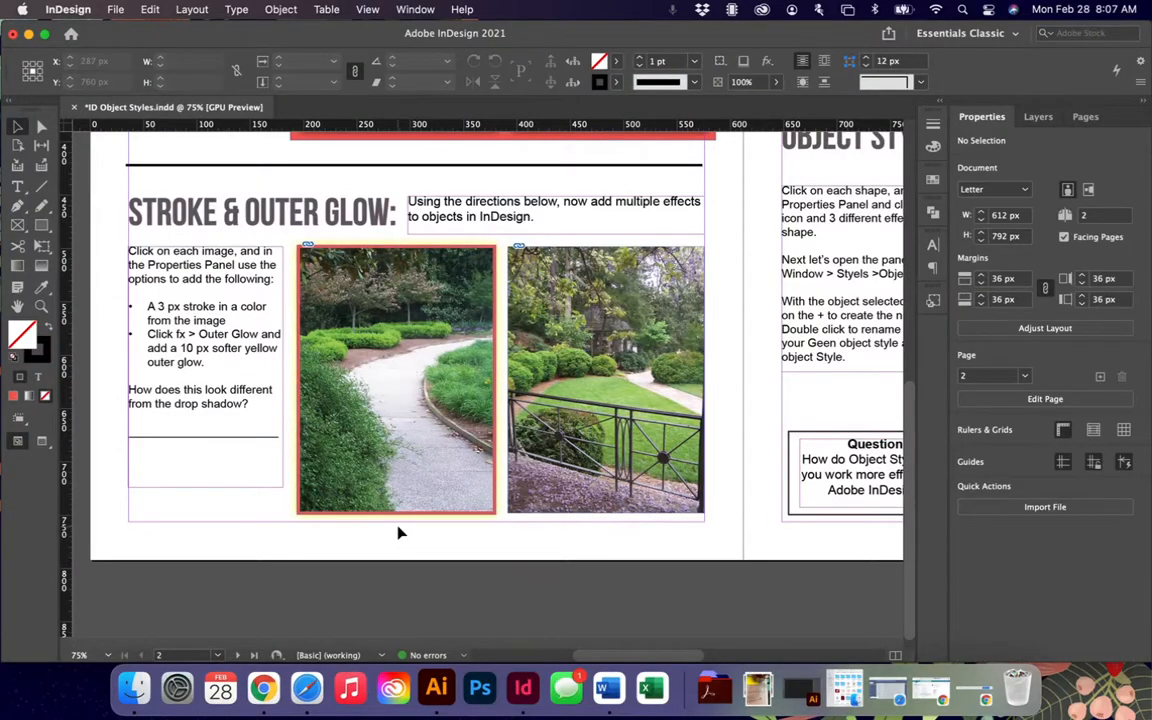
# Step: Examine the path image's stroke and outer glow up close and compare them with the Drop Shadows images
pyautogui.press('super+equal')
pyautogui.press('super+equal')
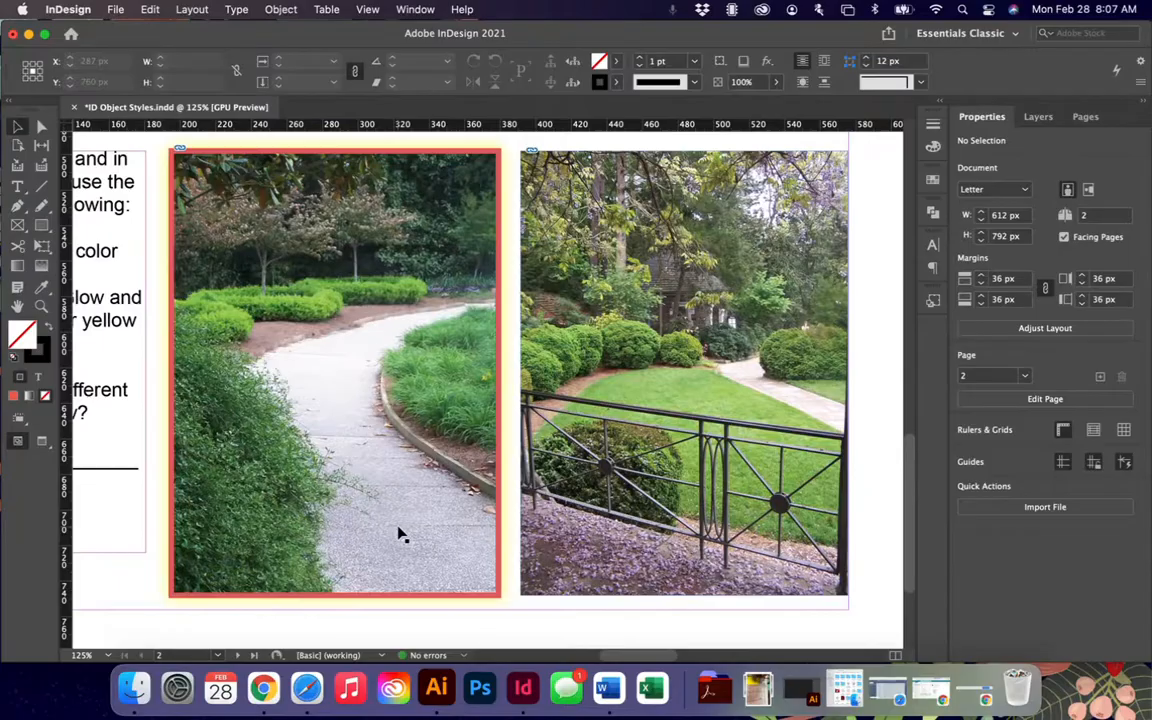
pyautogui.press('super+minus')
pyautogui.press('super+minus')
pyautogui.scroll(10, 399, 533)
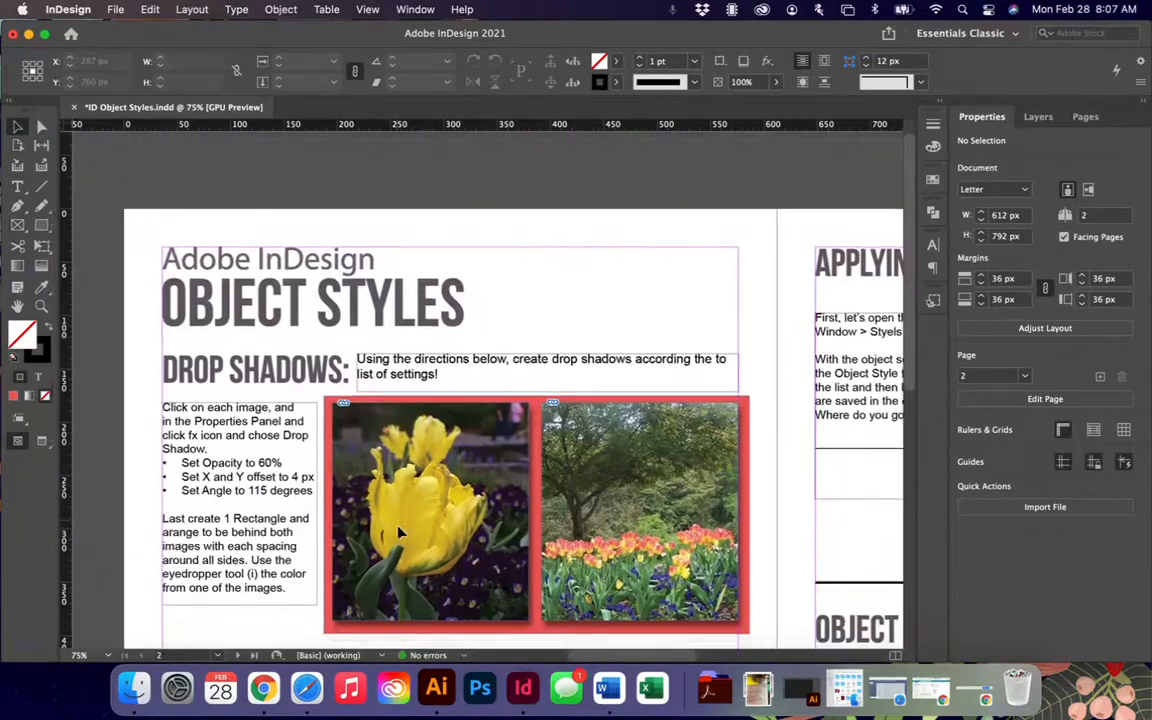
pyautogui.scroll(-10, 399, 533)
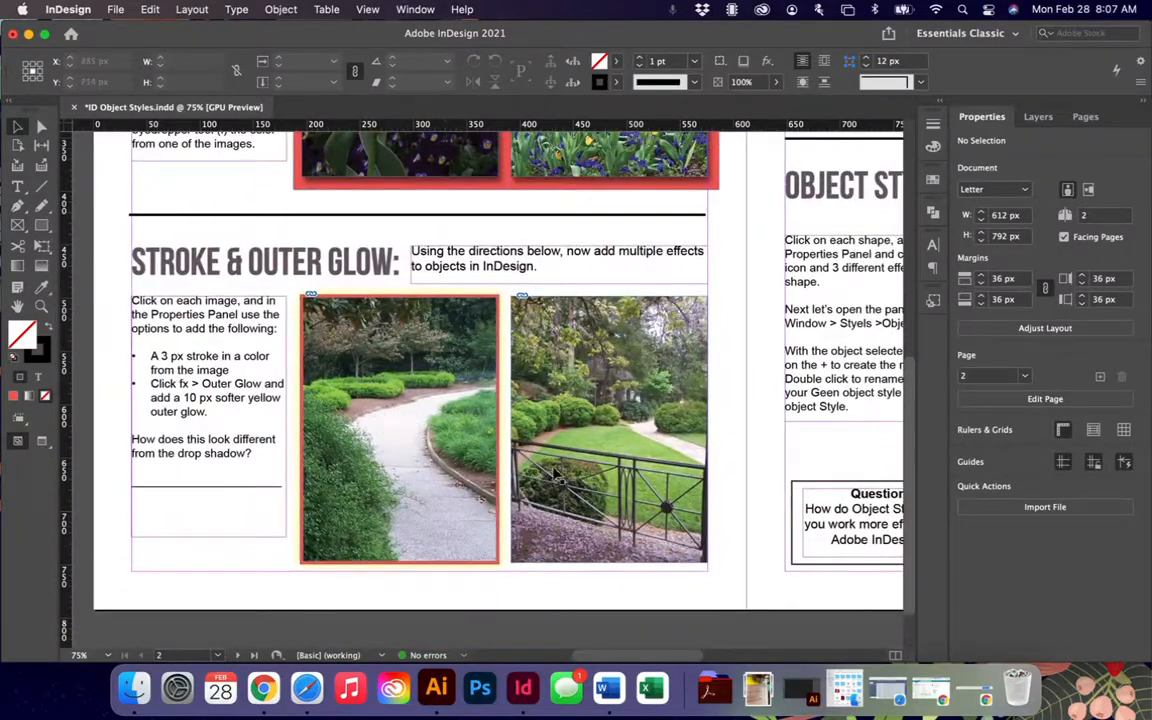
pyautogui.click(545, 415)
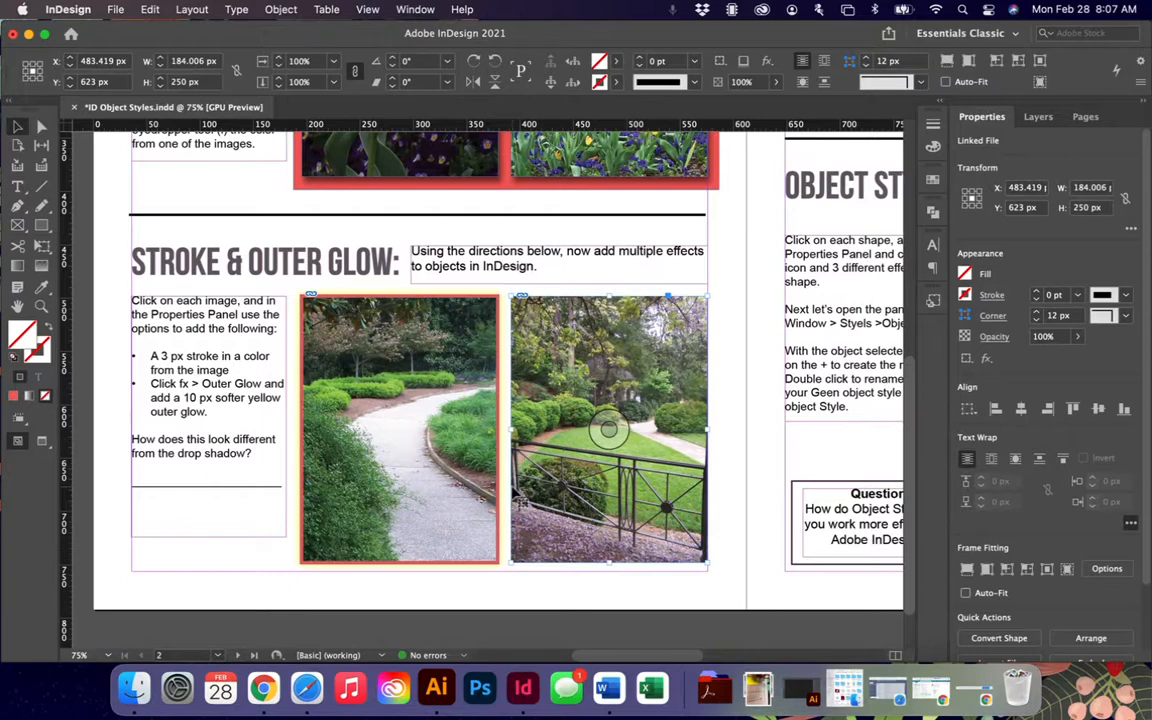
# Step: In the Applying Styles section, apply Pink Object Style to the pink shape without overrides and Blue Object Style to the blue shape
pyautogui.scroll(6, 560, 480)
pyautogui.hscroll(7, 560, 480)
pyautogui.scroll(3, 512, 493)
pyautogui.hscroll(5, 512, 493)
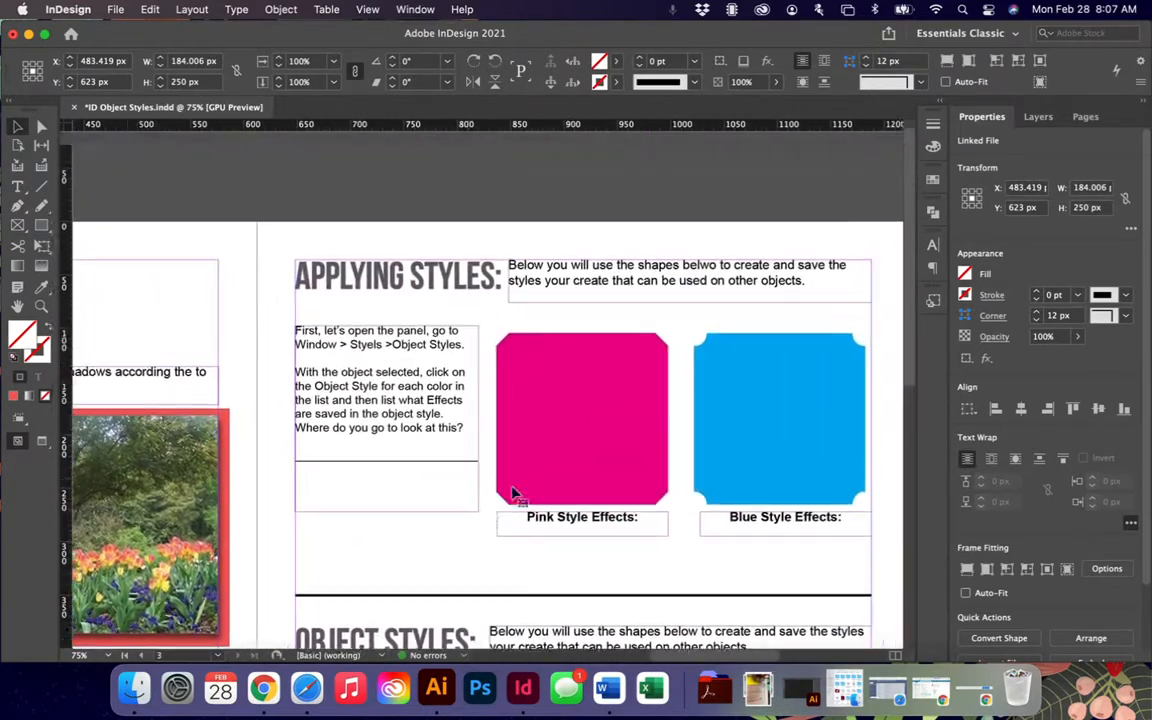
pyautogui.scroll(-2, 512, 493)
pyautogui.hscroll(1, 512, 493)
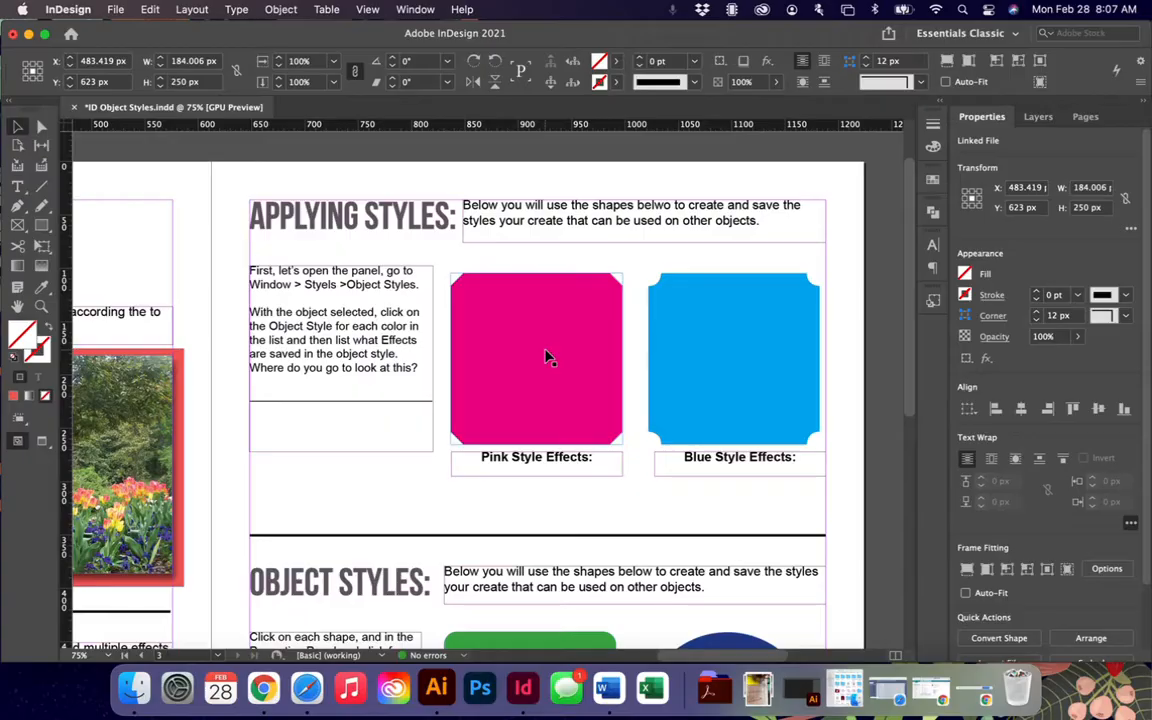
pyautogui.click(934, 299)
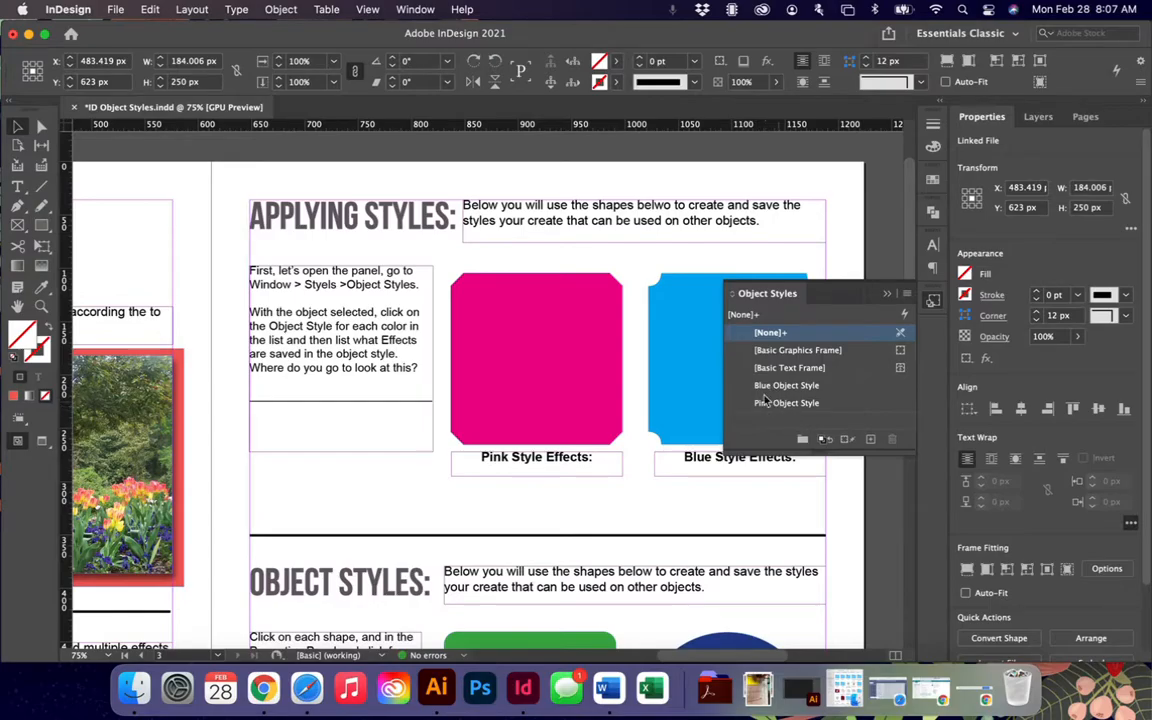
pyautogui.click(586, 381)
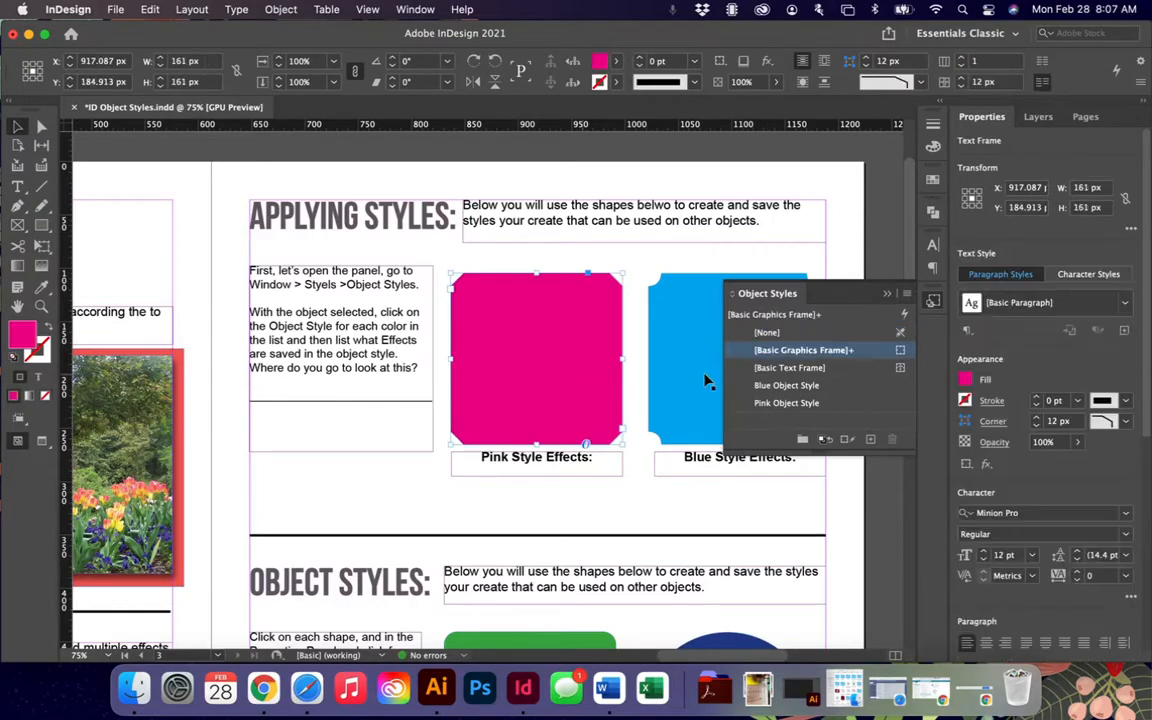
pyautogui.click(782, 404)
pyautogui.keyDown('alt'); pyautogui.click(780, 404); pyautogui.keyUp('alt')
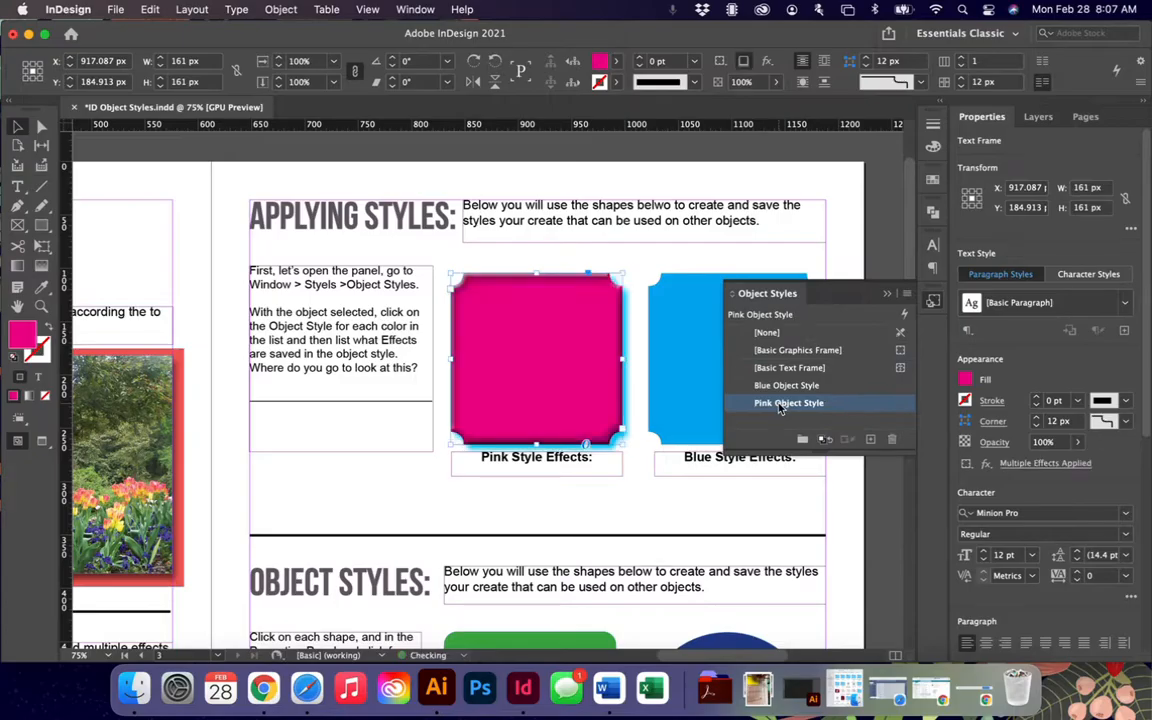
pyautogui.click(652, 390)
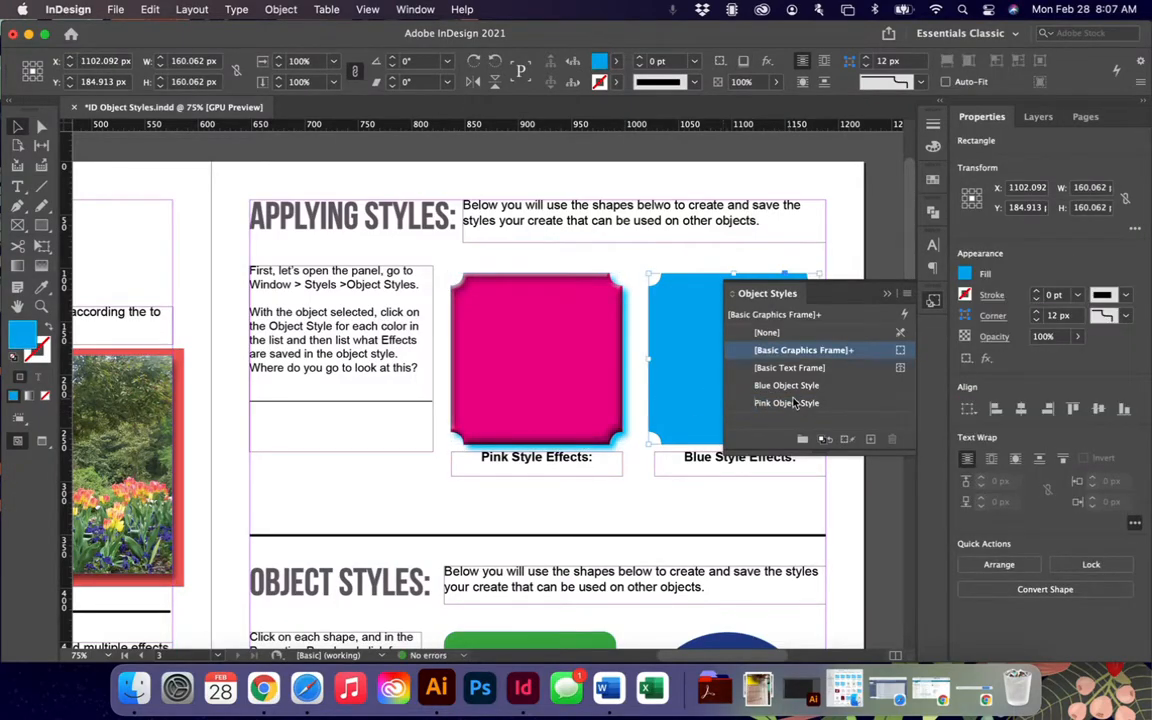
pyautogui.click(797, 389)
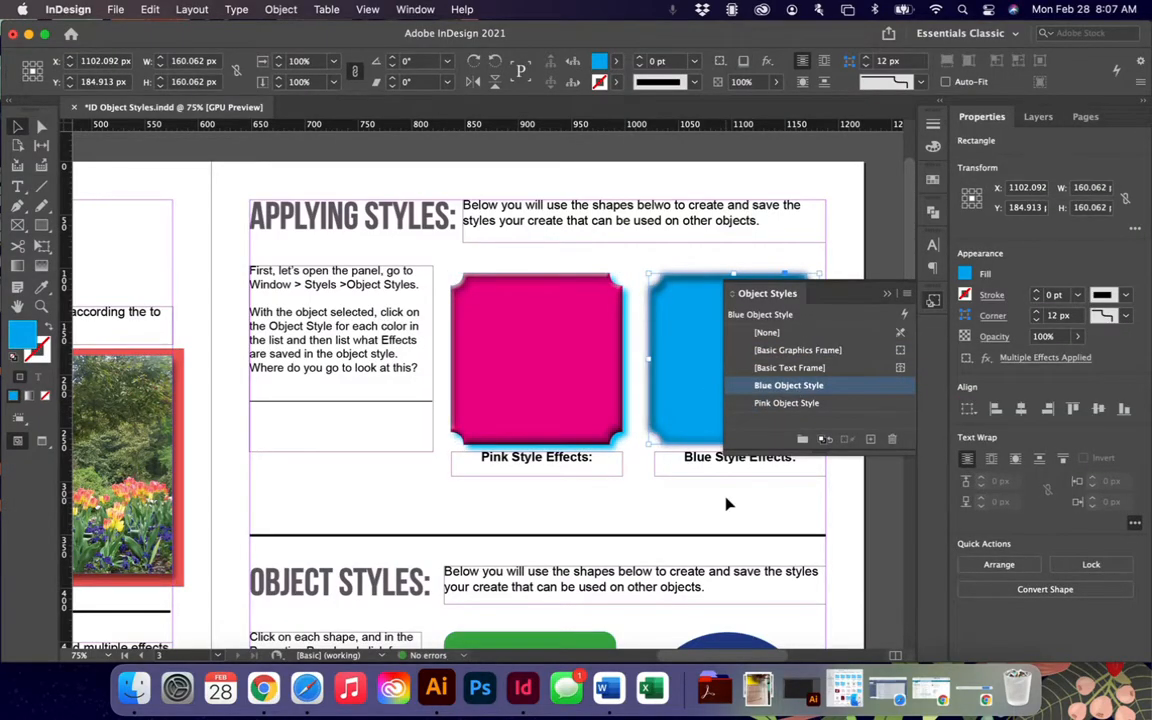
# Step: Examine which effects Blue Object Style contains, using the blue shape's effects list and the style's options, without changing anything
pyautogui.hscroll(2, 728, 504)
pyautogui.scroll(-1, 728, 504)
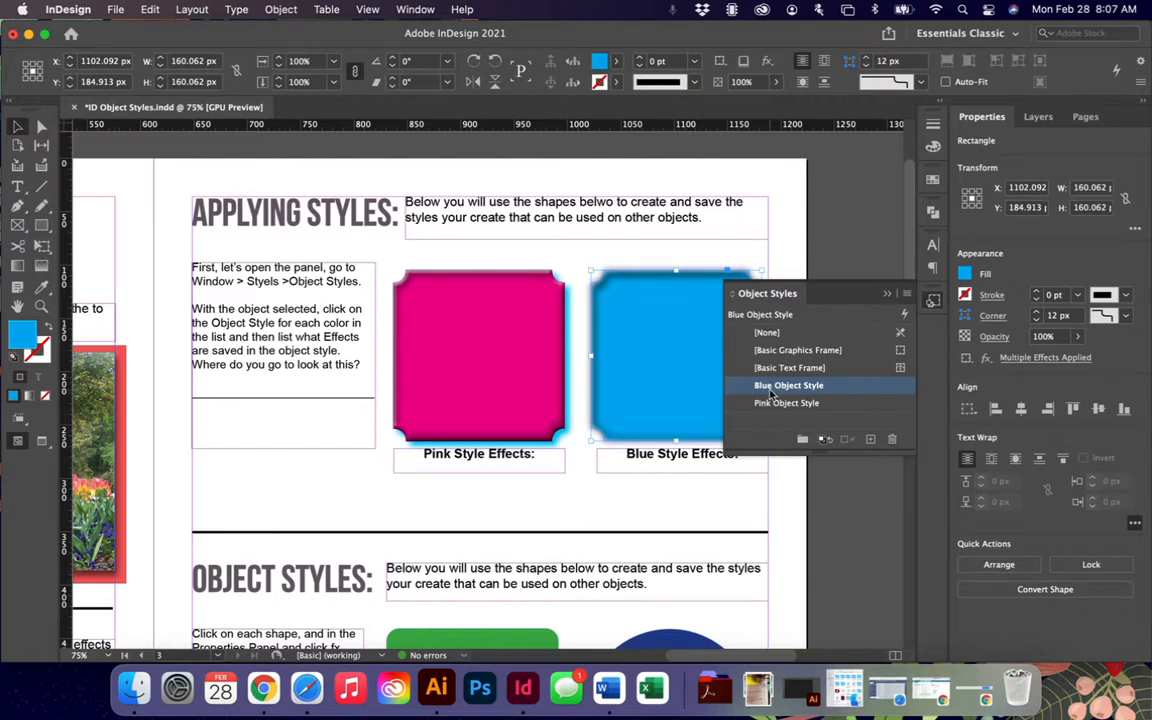
pyautogui.click(988, 359)
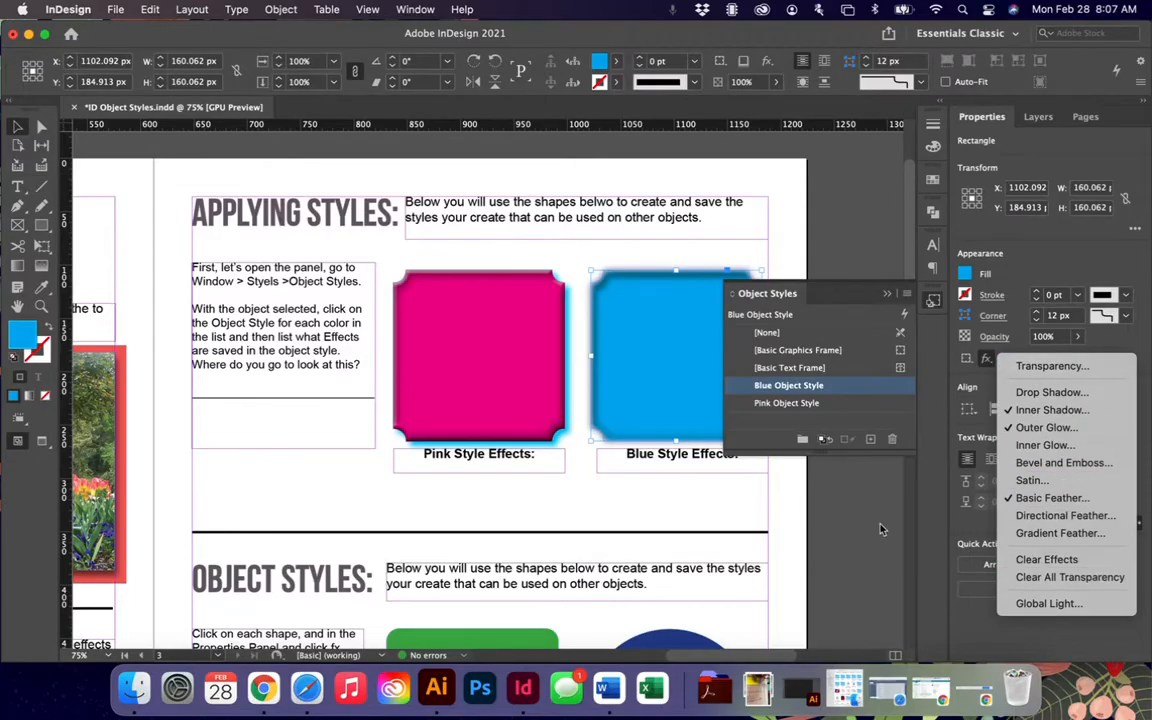
pyautogui.press('Escape')
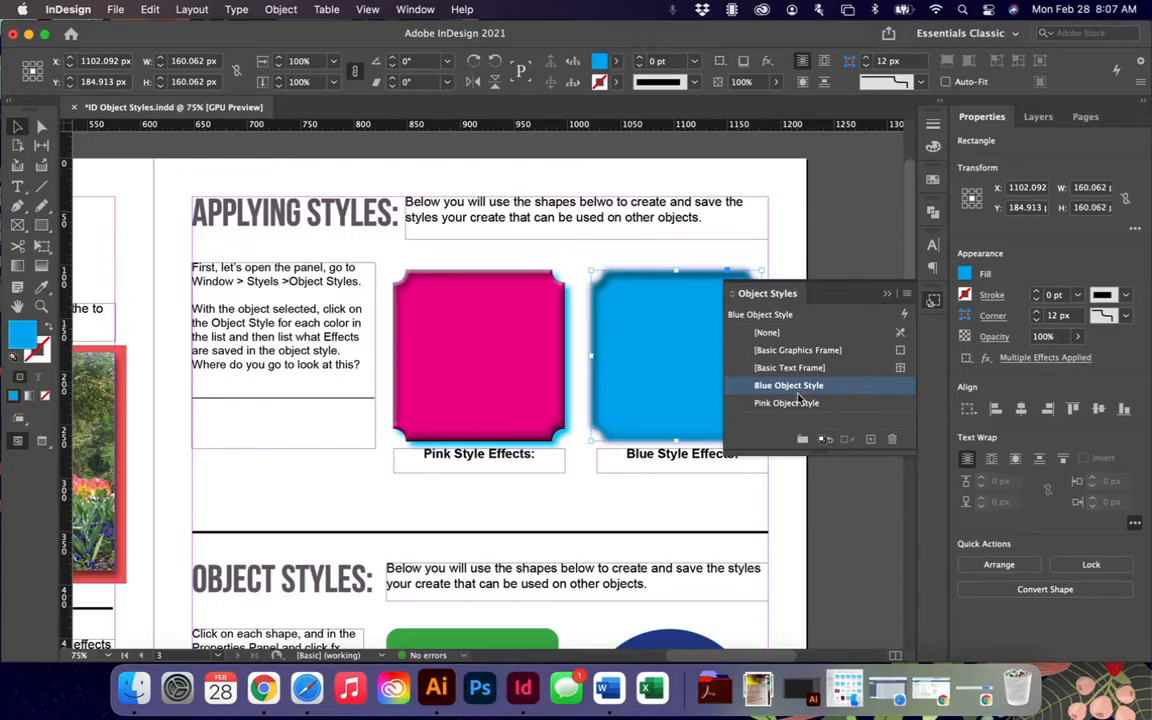
pyautogui.doubleClick(798, 388)
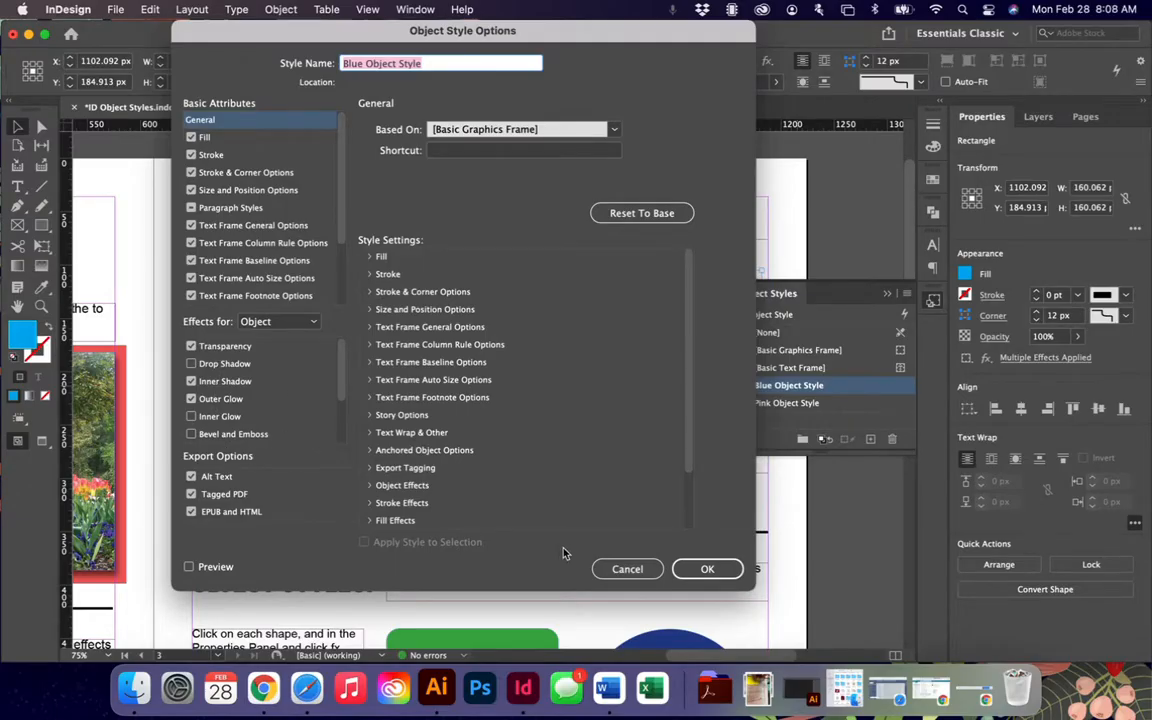
pyautogui.click(620, 567)
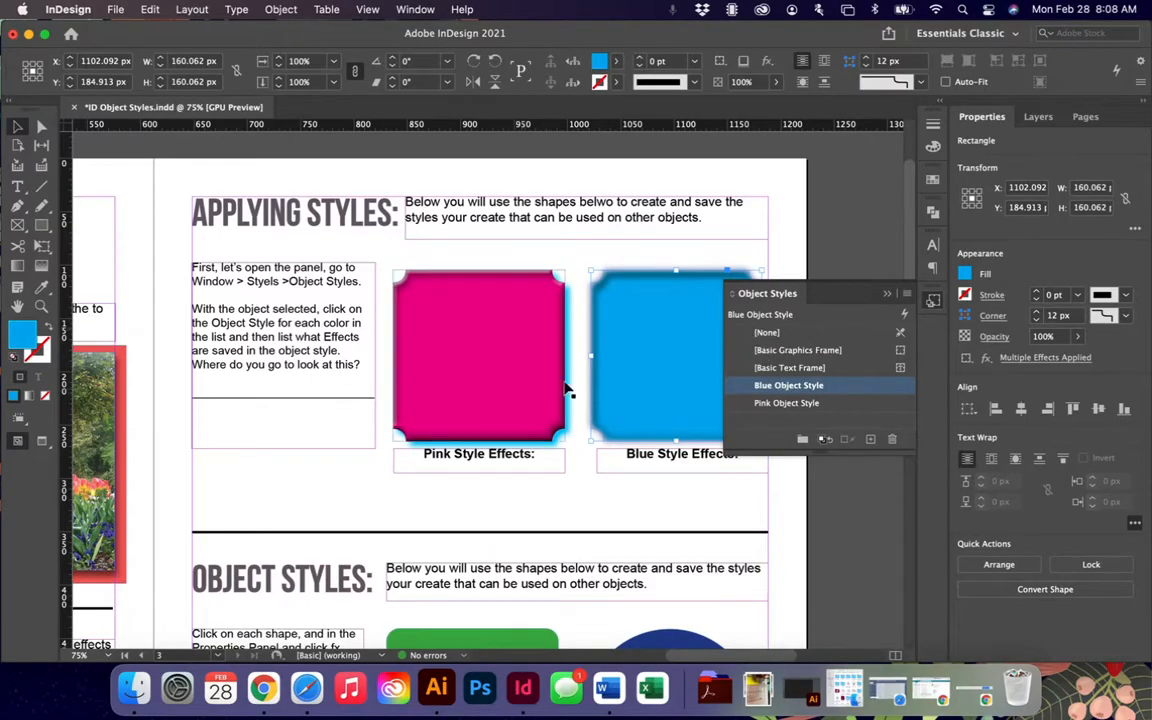
# Step: Set the drop shadow opacity of the tree and orange tulips image in the Drop Shadows section to 80%
pyautogui.click(887, 294)
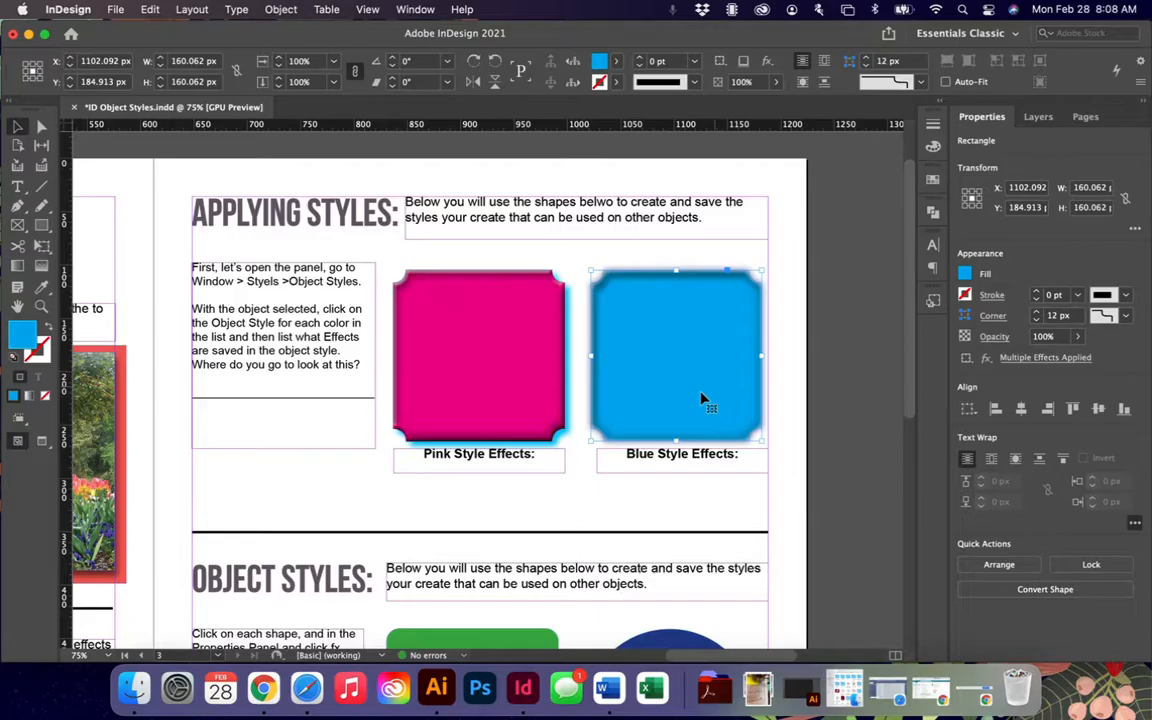
pyautogui.click(440, 337)
pyautogui.scroll(-2, 148, 335)
pyautogui.hscroll(-2, 148, 335)
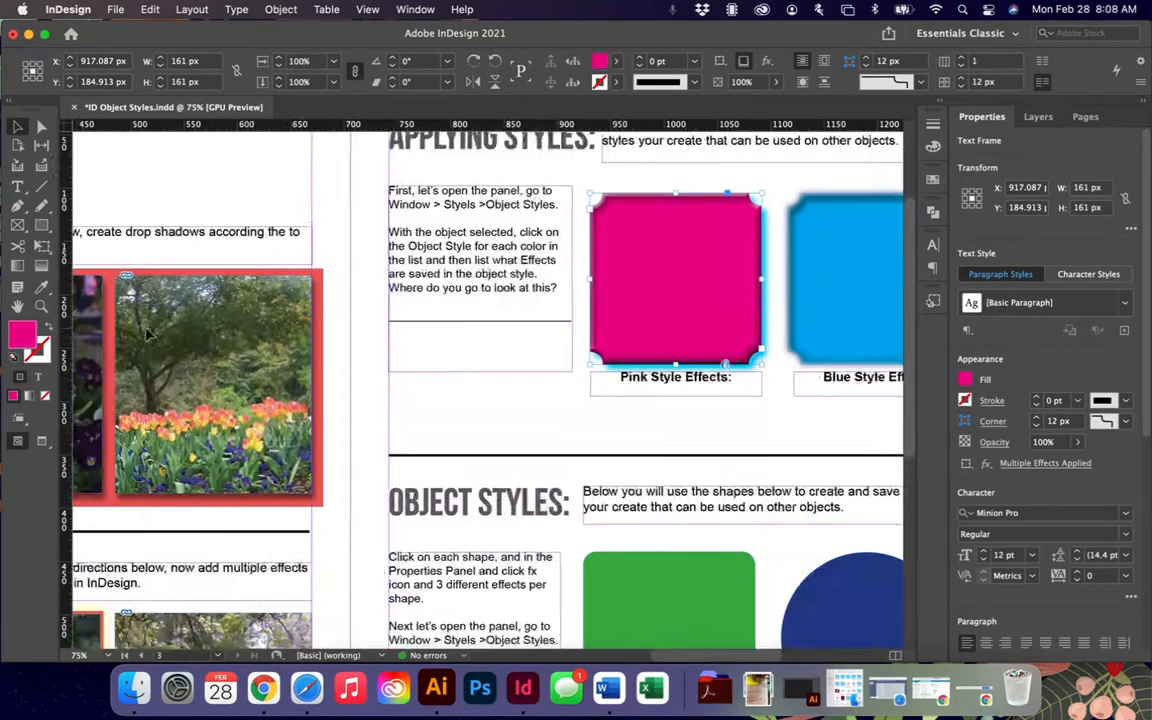
pyautogui.hscroll(-2, 148, 335)
pyautogui.click(280, 320)
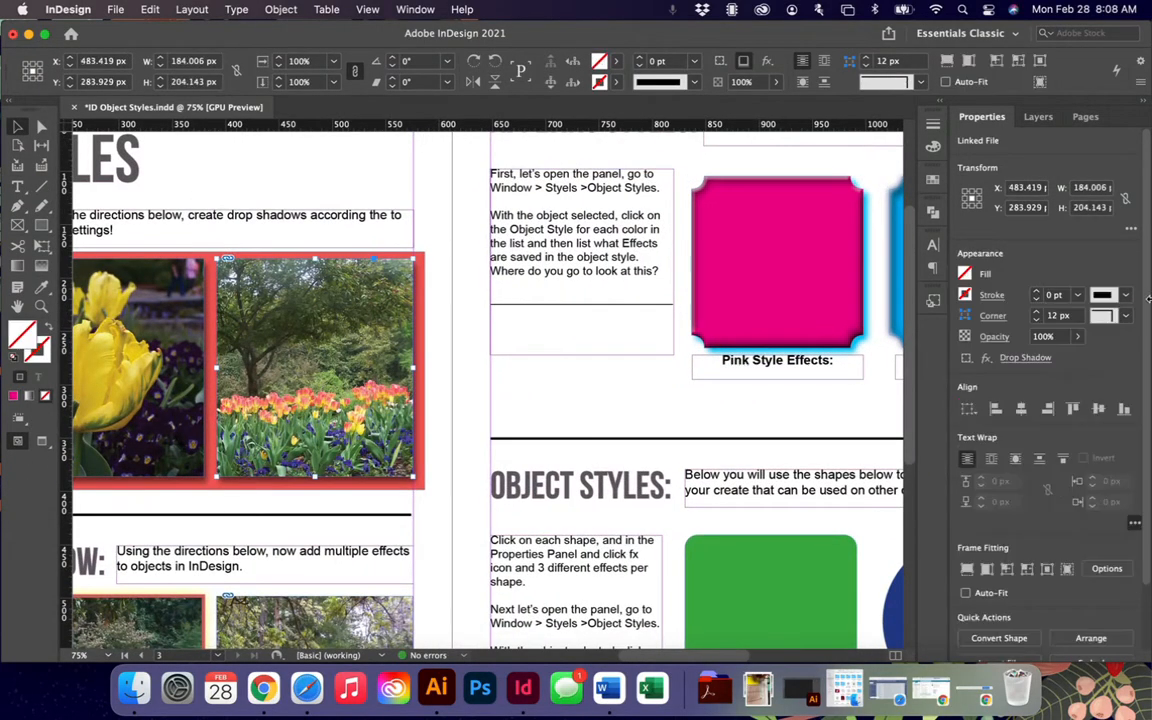
pyautogui.click(1025, 359)
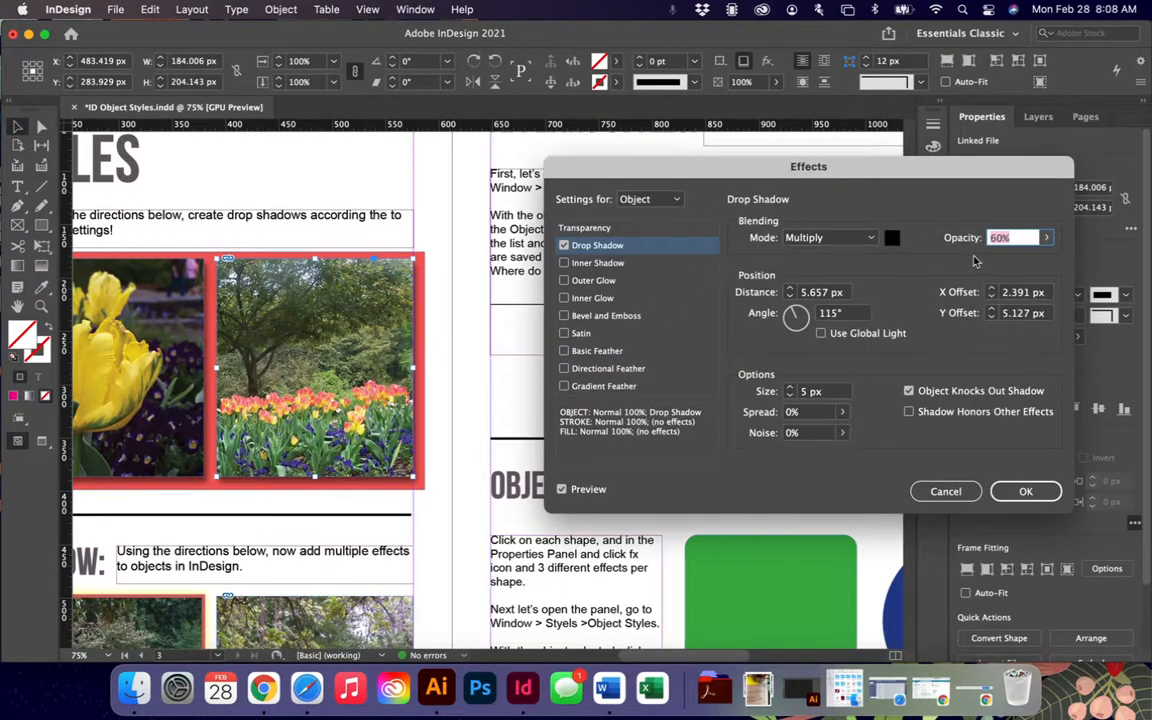
pyautogui.write('80')
pyautogui.press('Tab')
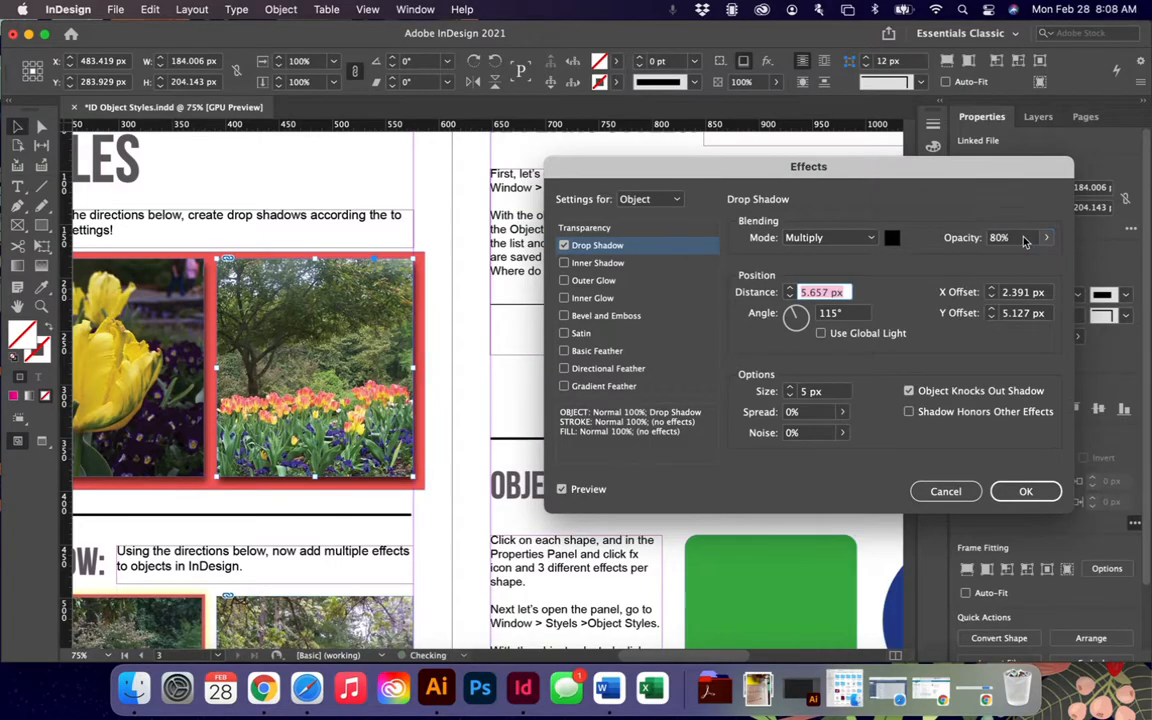
pyautogui.click(997, 491)
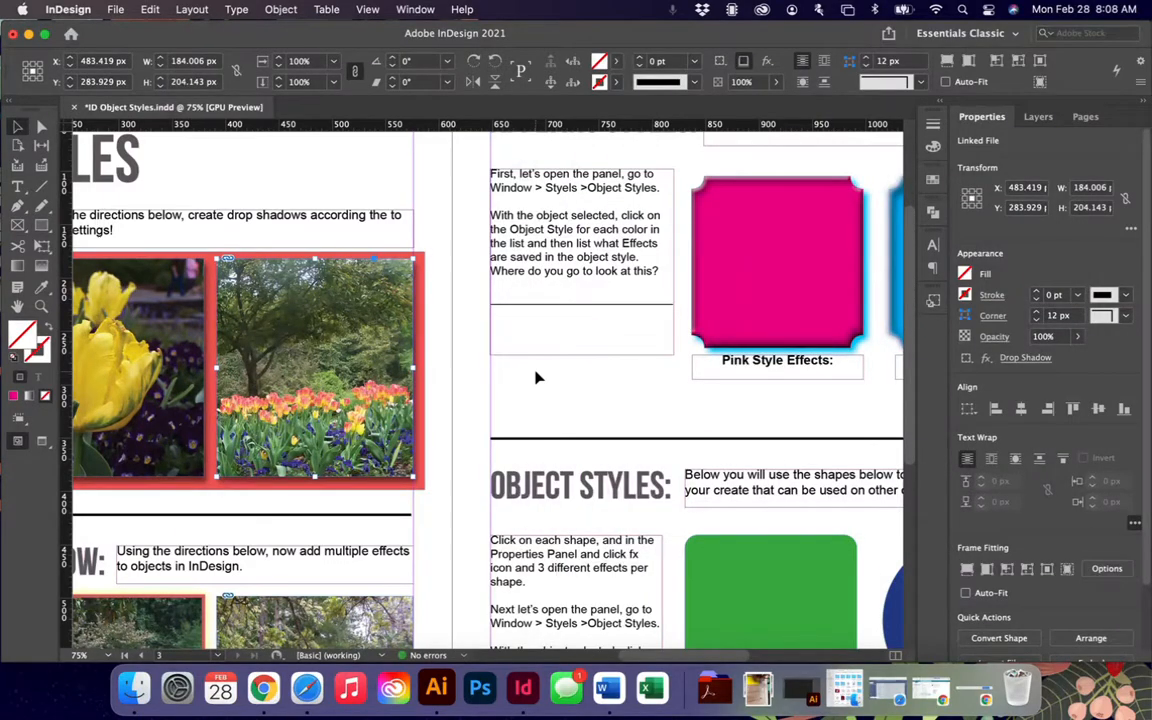
# Step: Examine the green and blue shapes in the Object Styles section and the effects available for the green shape
pyautogui.scroll(-5, 536, 377)
pyautogui.hscroll(5, 536, 377)
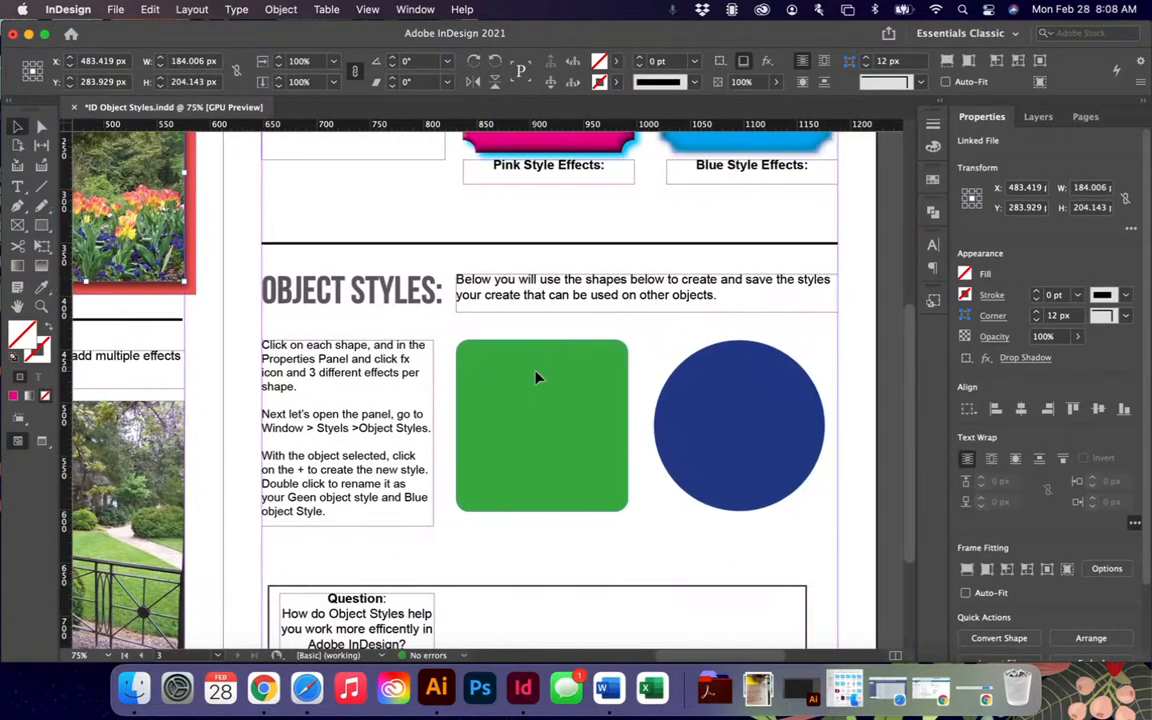
pyautogui.scroll(-2, 536, 377)
pyautogui.hscroll(2, 536, 377)
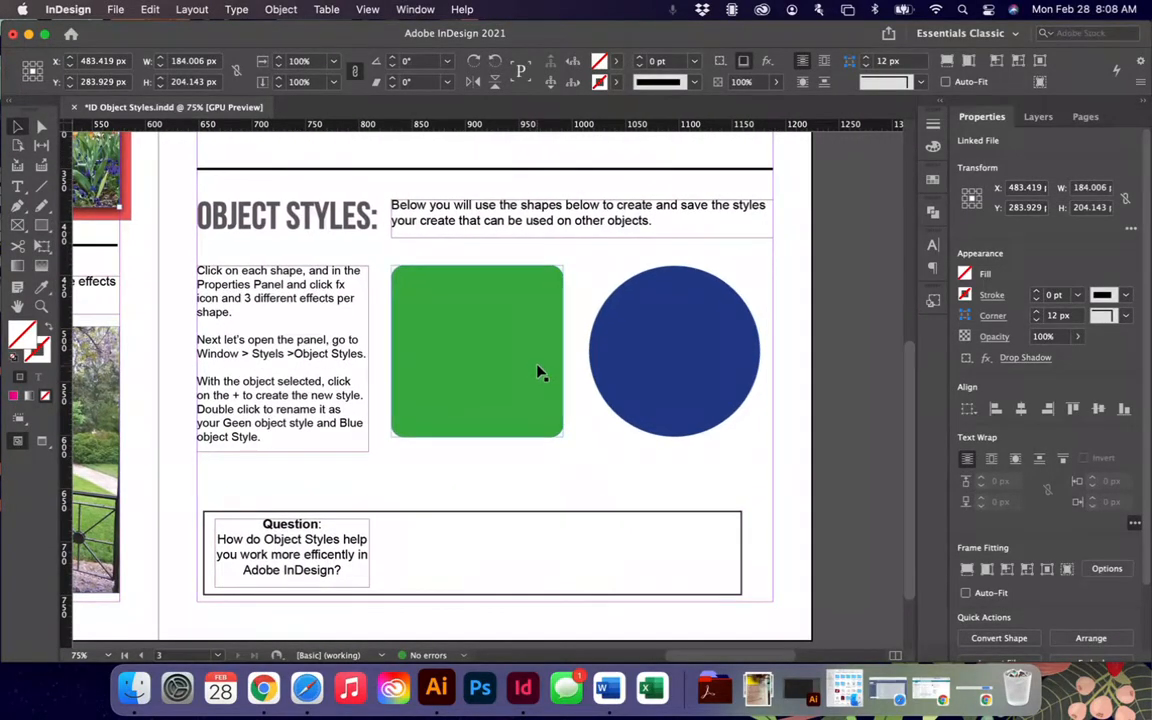
pyautogui.click(526, 357)
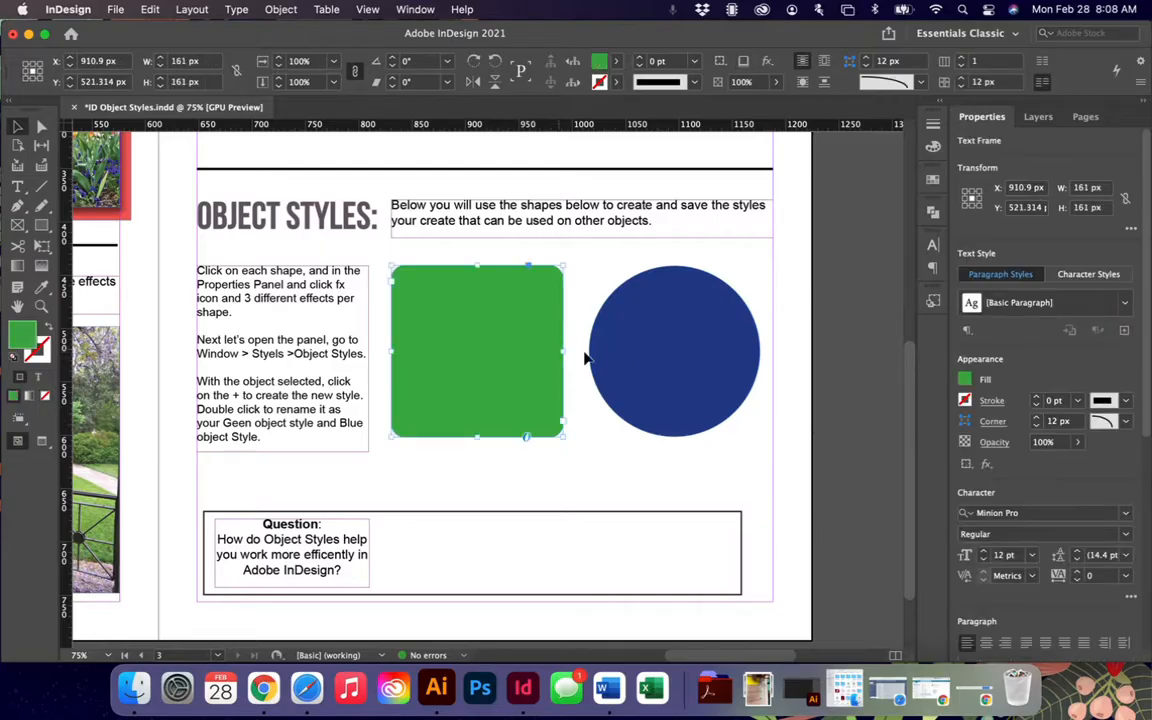
pyautogui.click(621, 310)
pyautogui.click(987, 467)
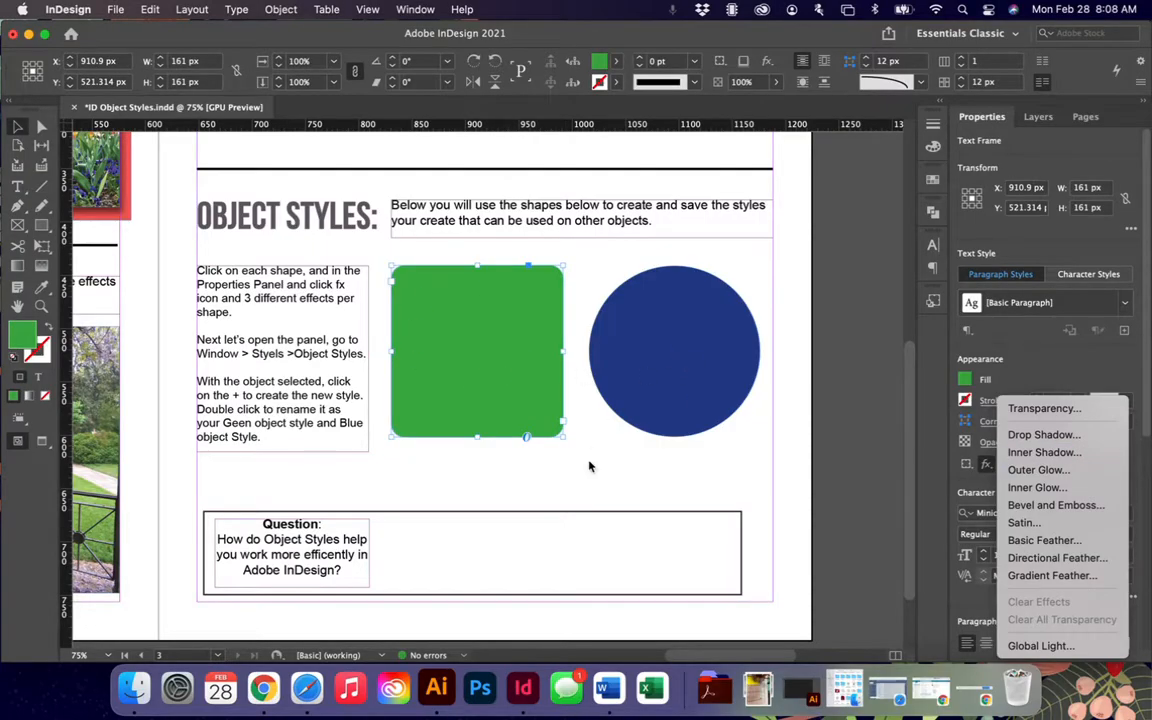
pyautogui.click(510, 432)
pyautogui.keyDown('shift'); pyautogui.click(489, 332); pyautogui.keyUp('shift')
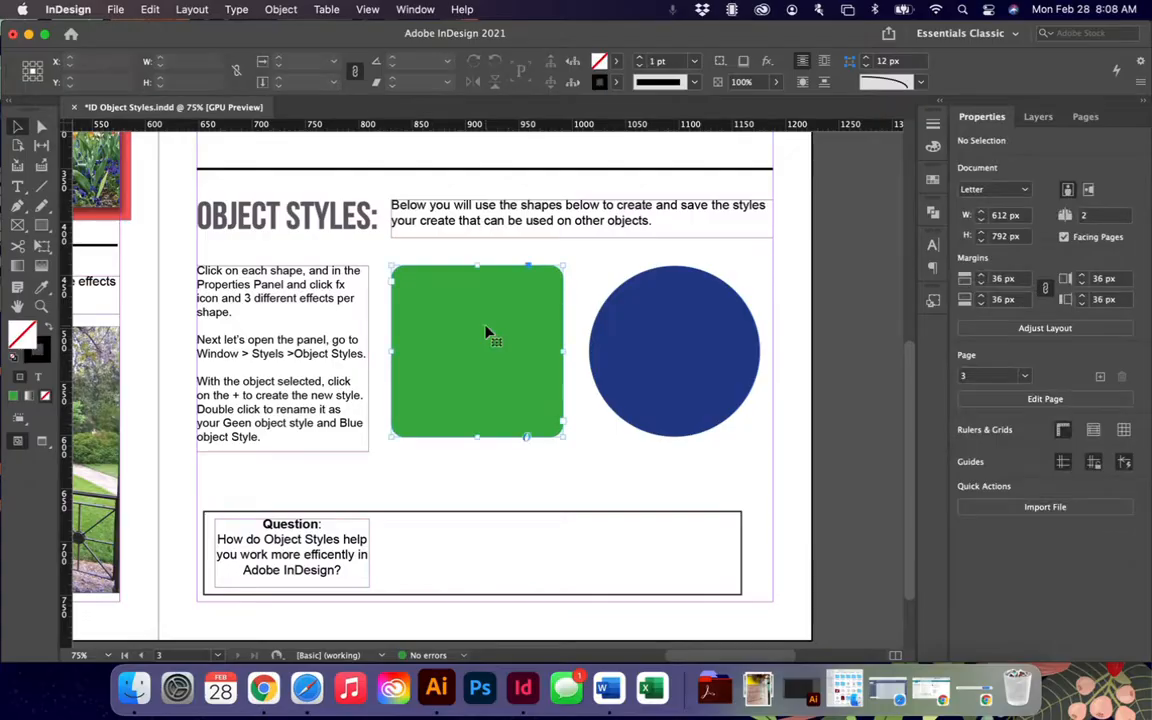
pyautogui.click(557, 347)
pyautogui.click(669, 347)
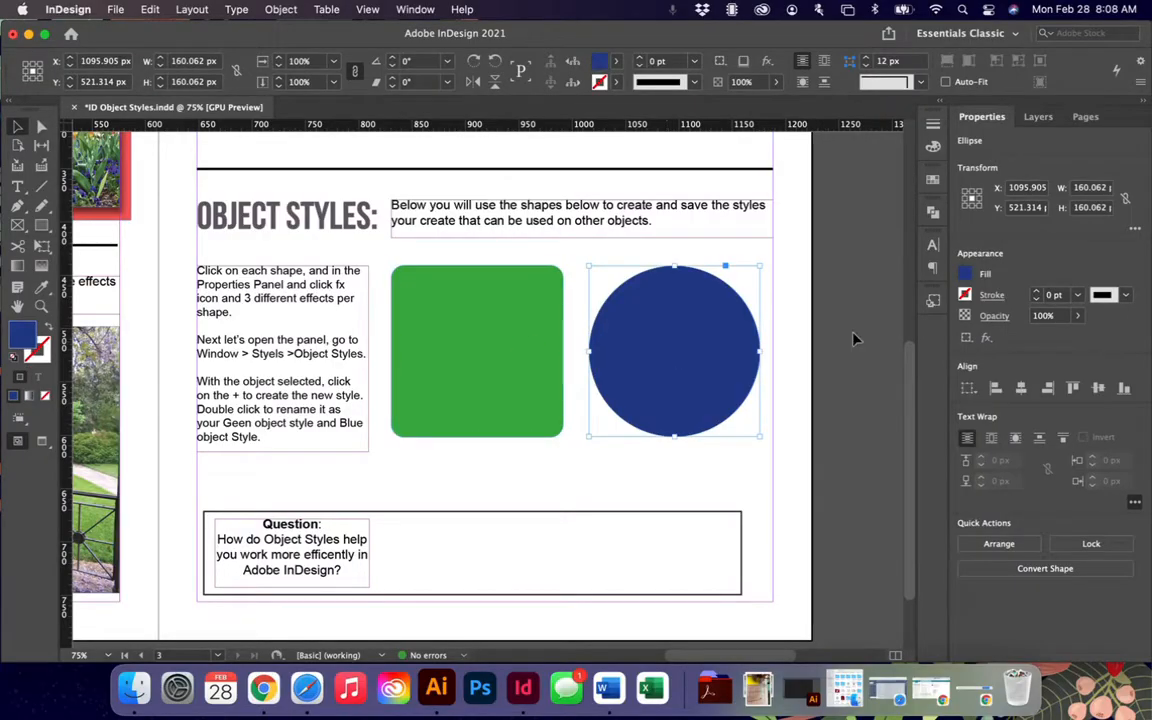
# Step: Apply Bevel and Emboss, Satin and Basic Feather effects to the green rounded square
pyautogui.click(427, 324)
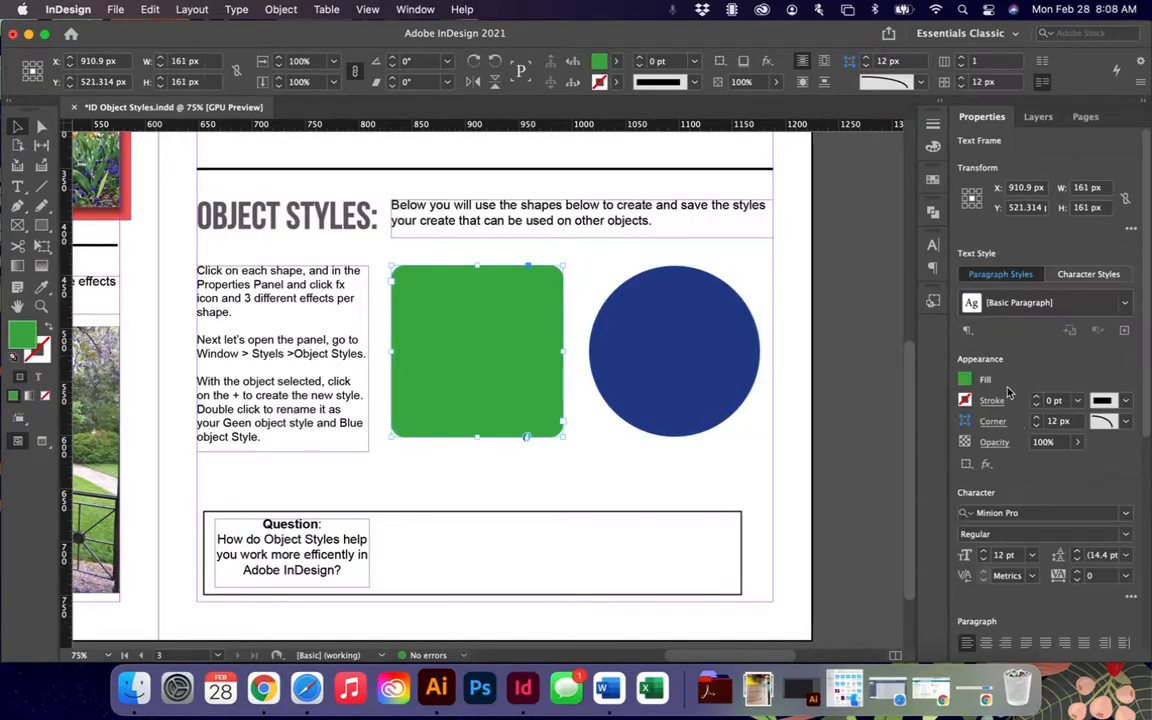
pyautogui.click(987, 466)
pyautogui.click(1012, 505)
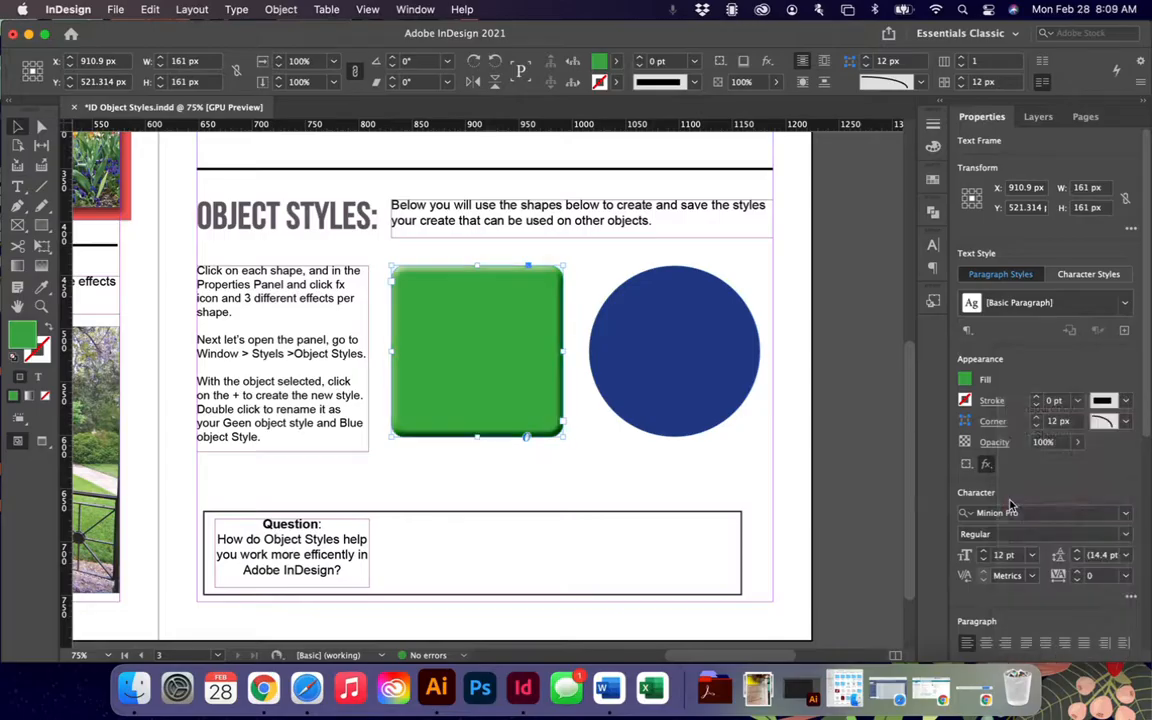
pyautogui.click(564, 333)
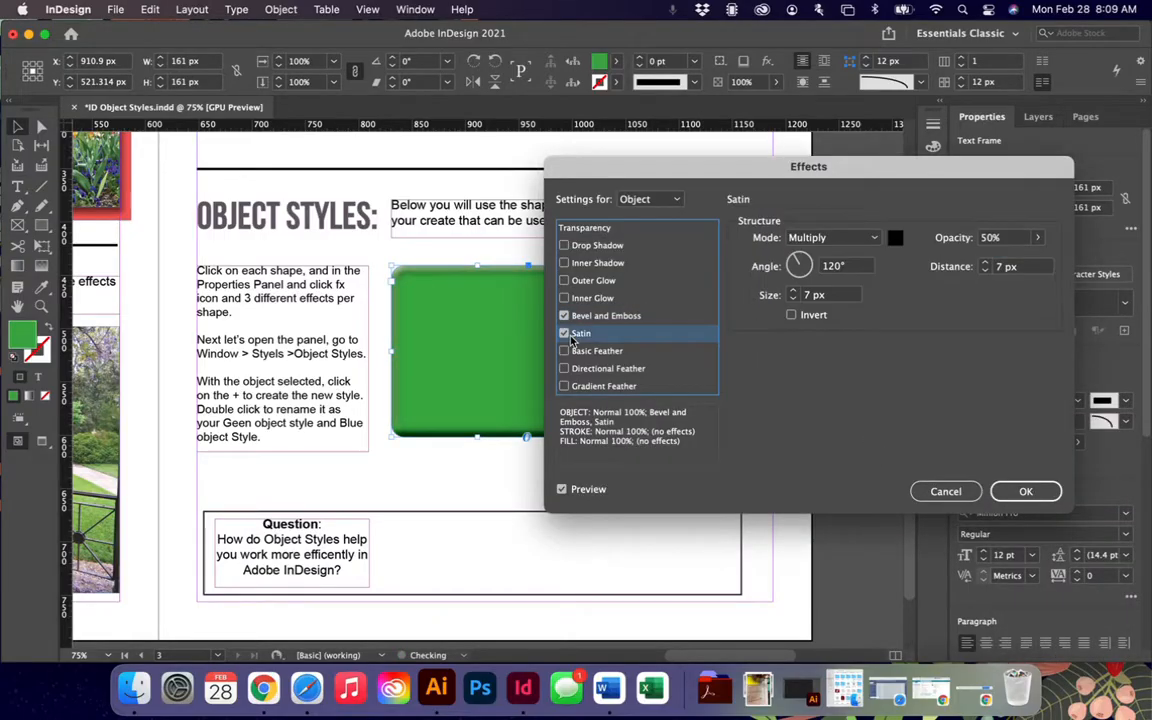
pyautogui.click(1025, 491)
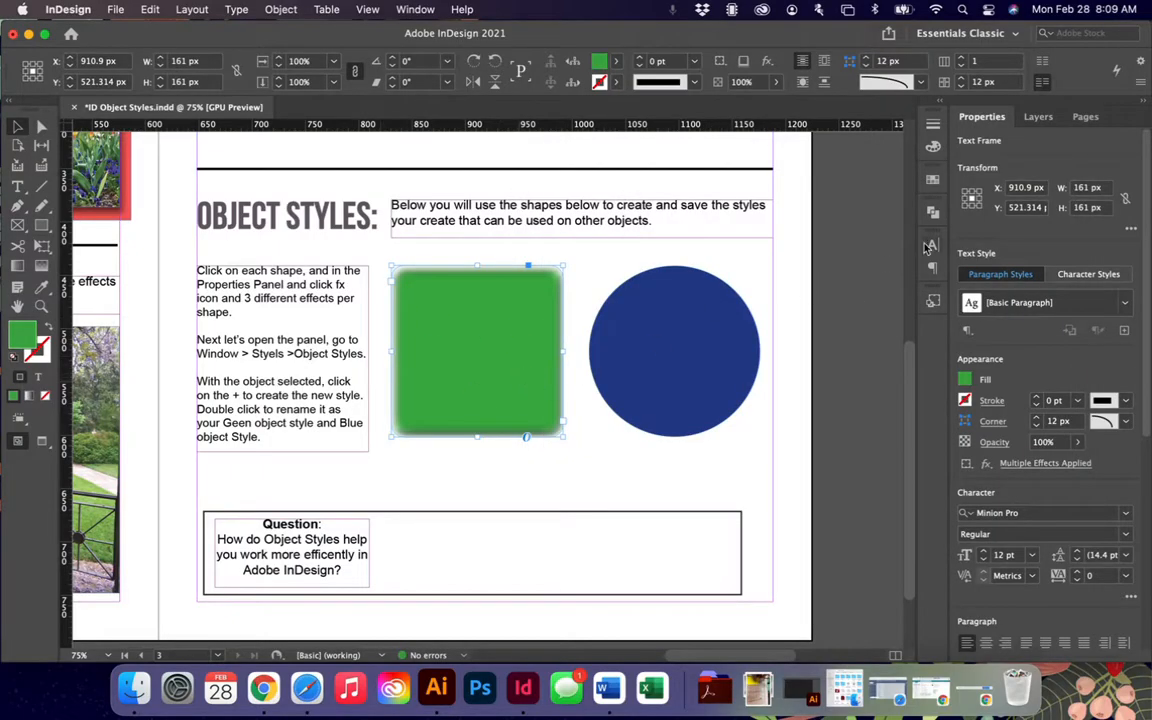
# Step: Create a new object style from the green rounded square and name it Green Object Style
pyautogui.click(932, 302)
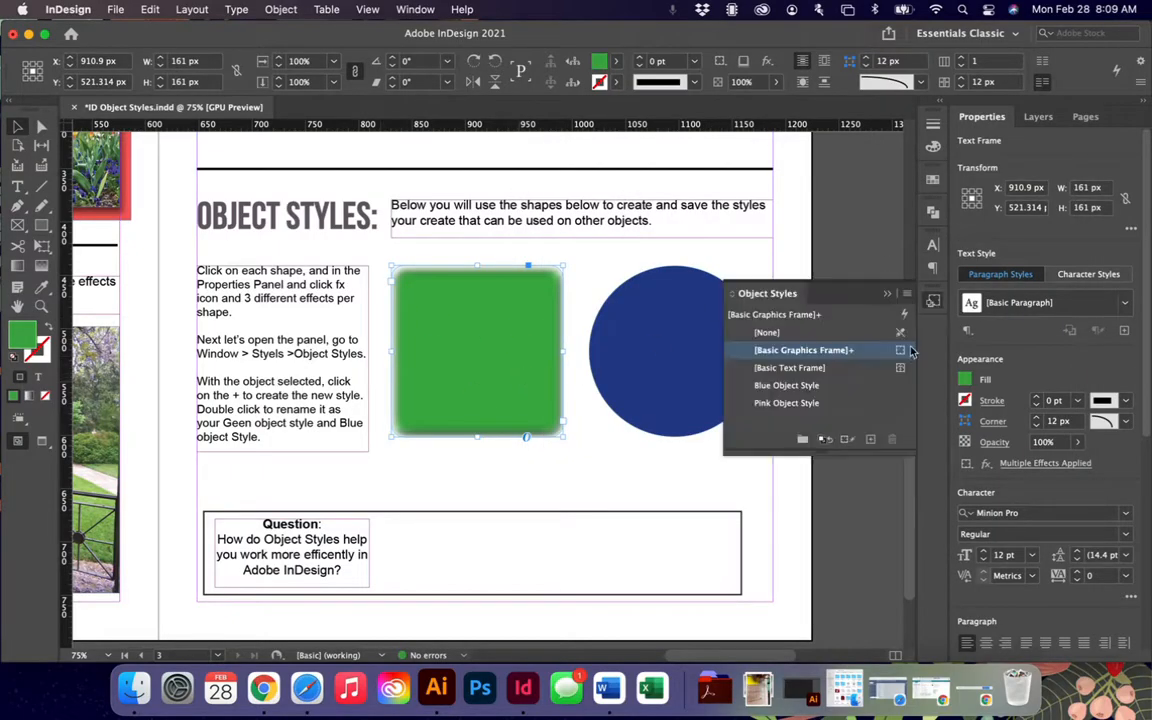
pyautogui.click(870, 439)
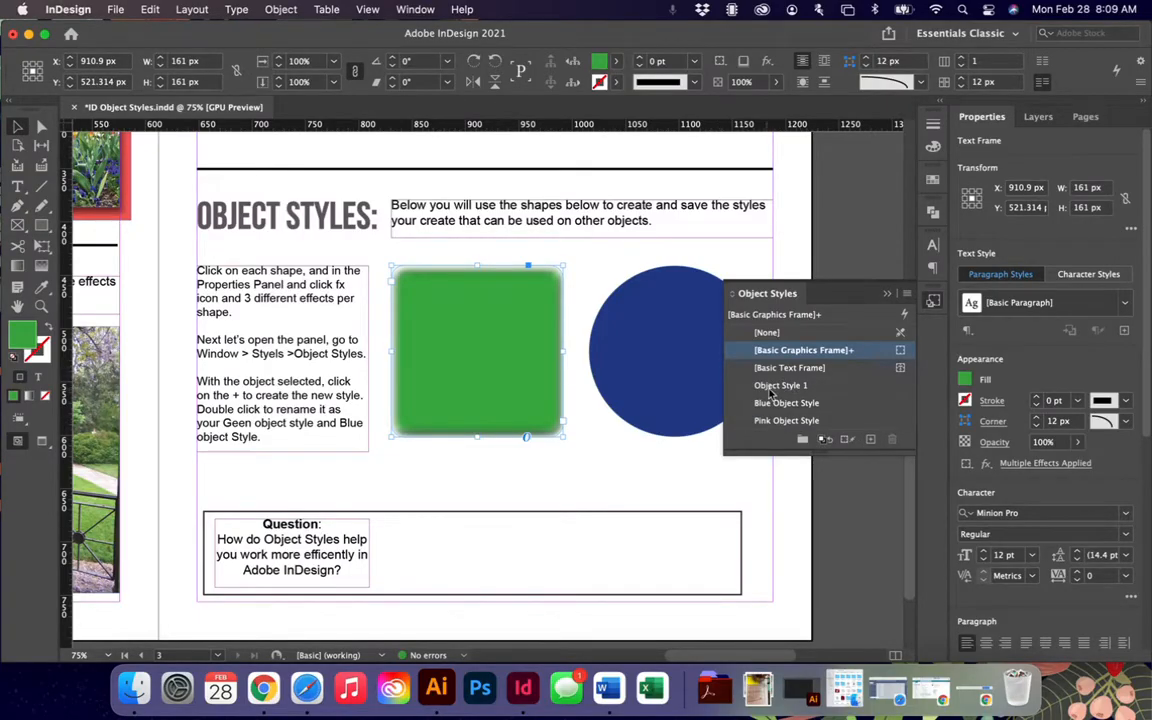
pyautogui.doubleClick(785, 386)
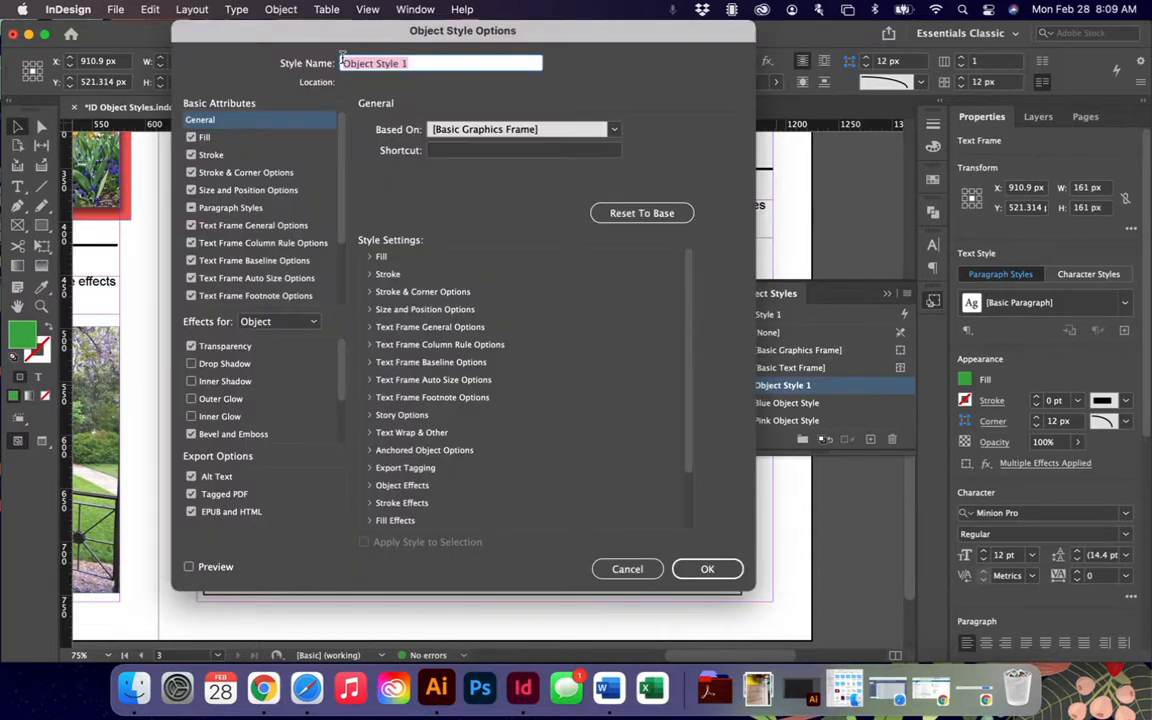
pyautogui.click(343, 63)
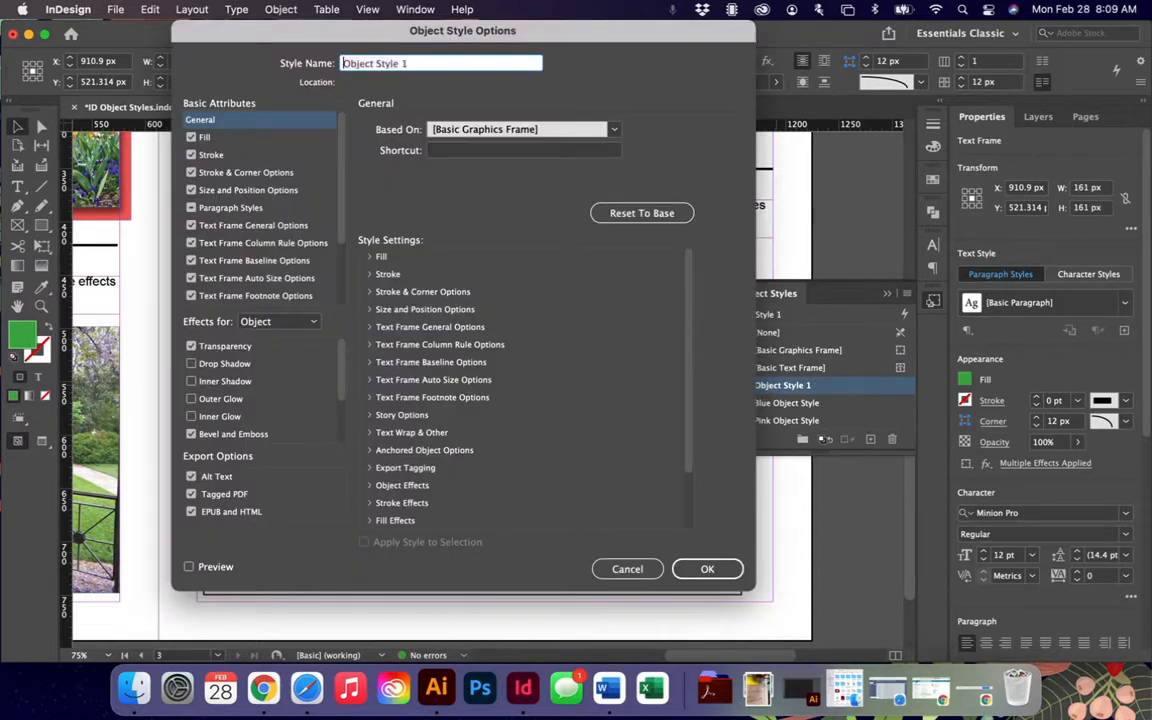
pyautogui.write('Green')
pyautogui.press('BackSpace')
pyautogui.click(712, 569)
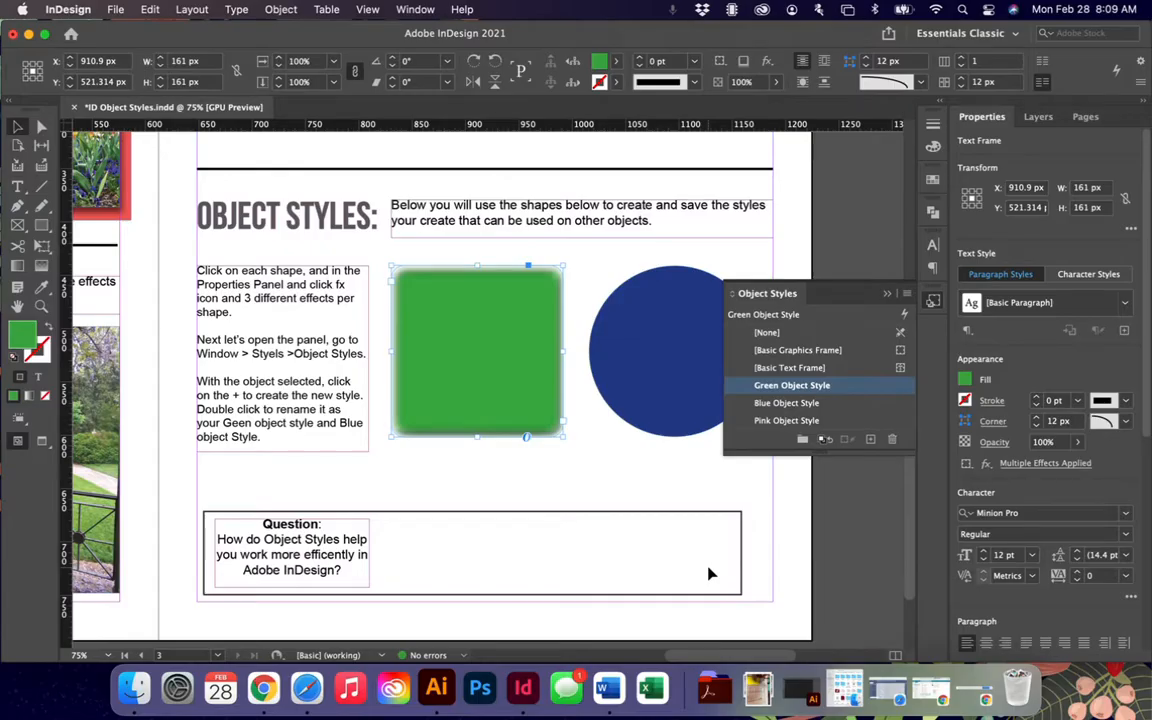
# Step: Try Green Object Style, Blue Object Style and Pink Object Style on the dark blue circle, with the style list enlarged
pyautogui.moveTo(908, 446); pyautogui.dragTo(908, 535)
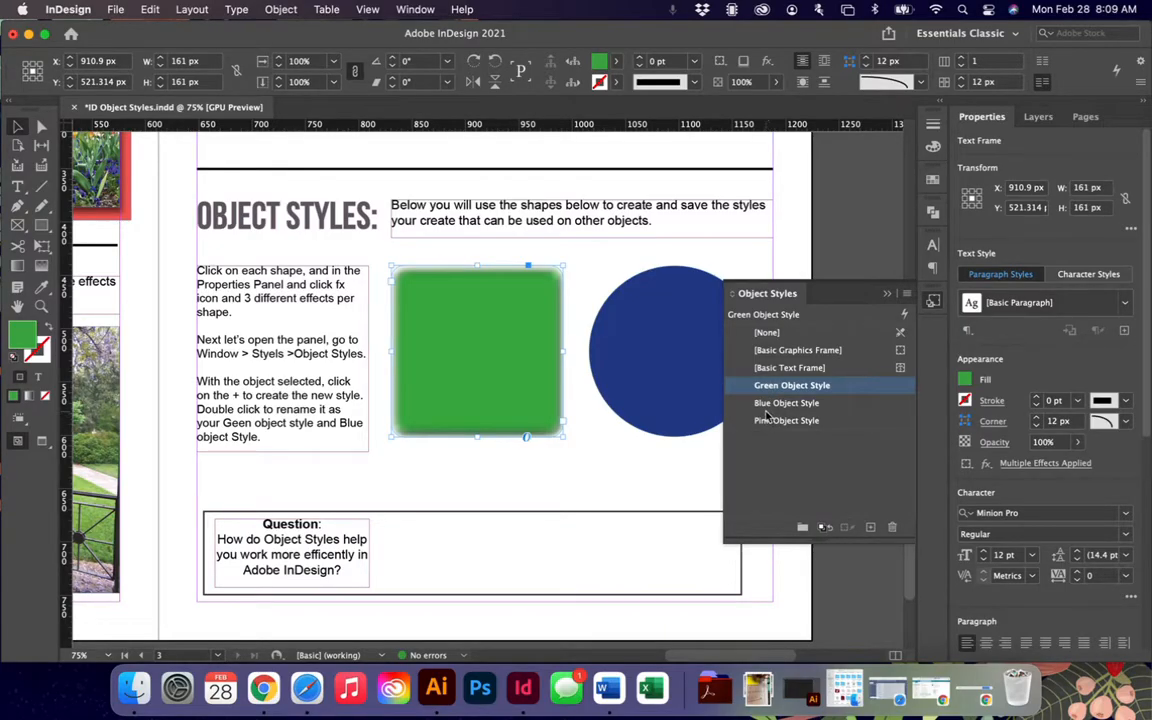
pyautogui.click(615, 335)
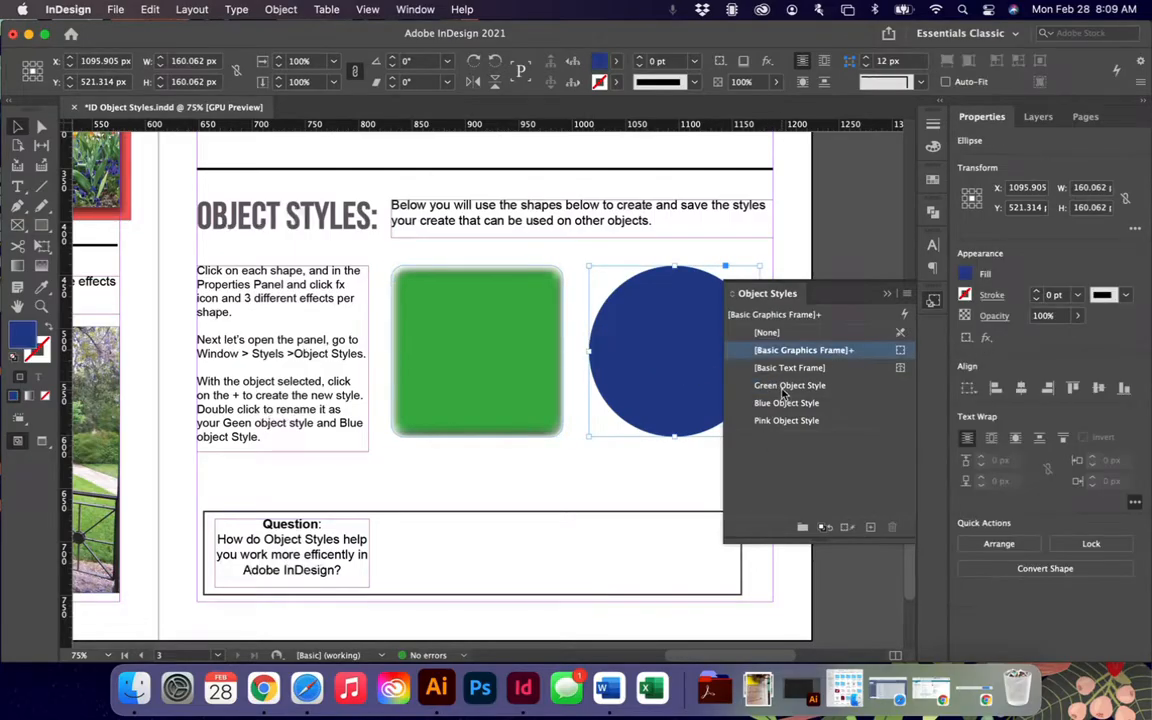
pyautogui.click(779, 389)
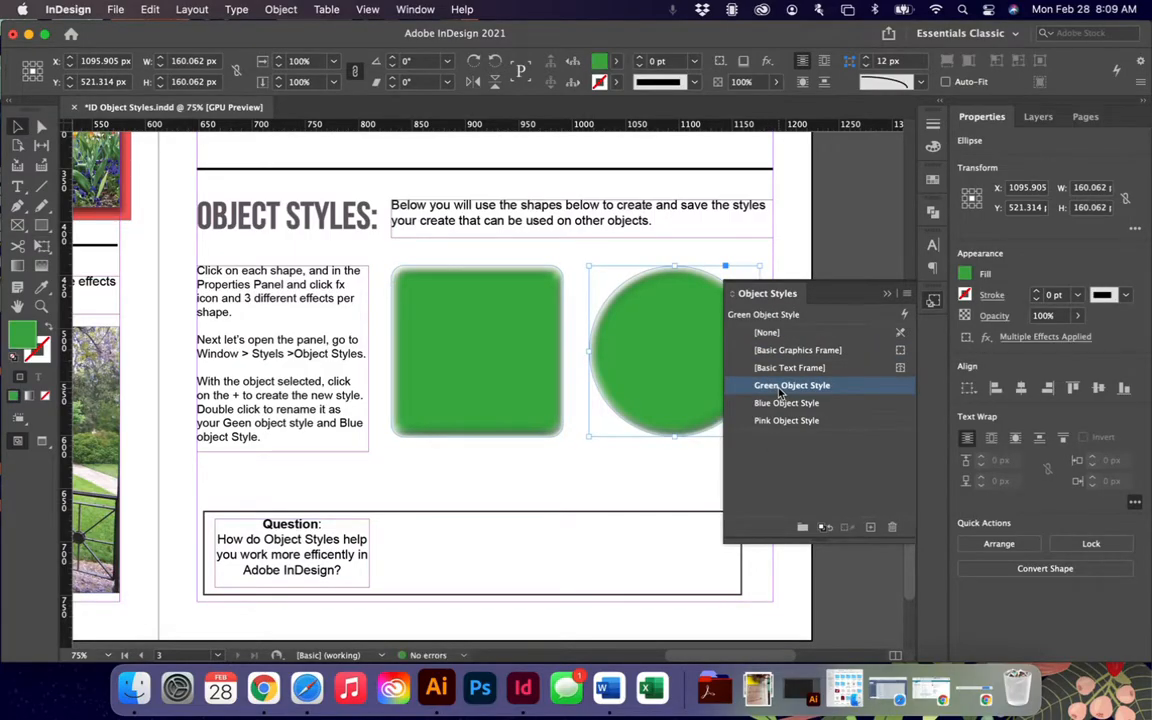
pyautogui.press('super+z')
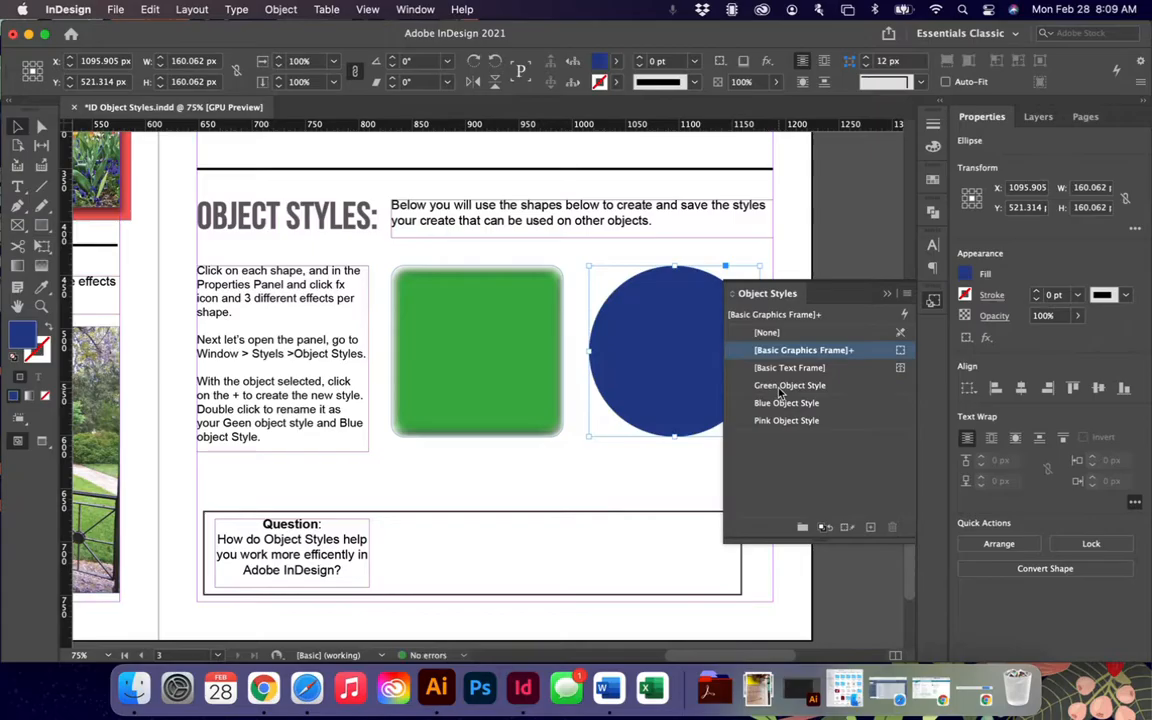
pyautogui.click(782, 403)
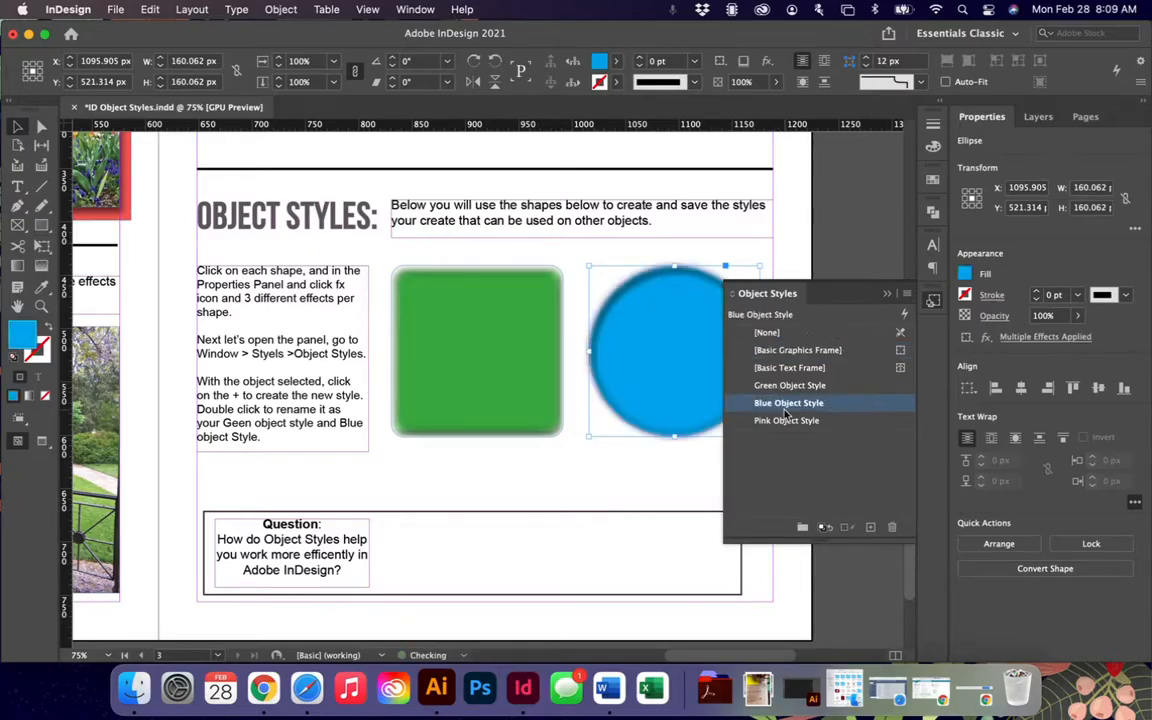
pyautogui.click(785, 421)
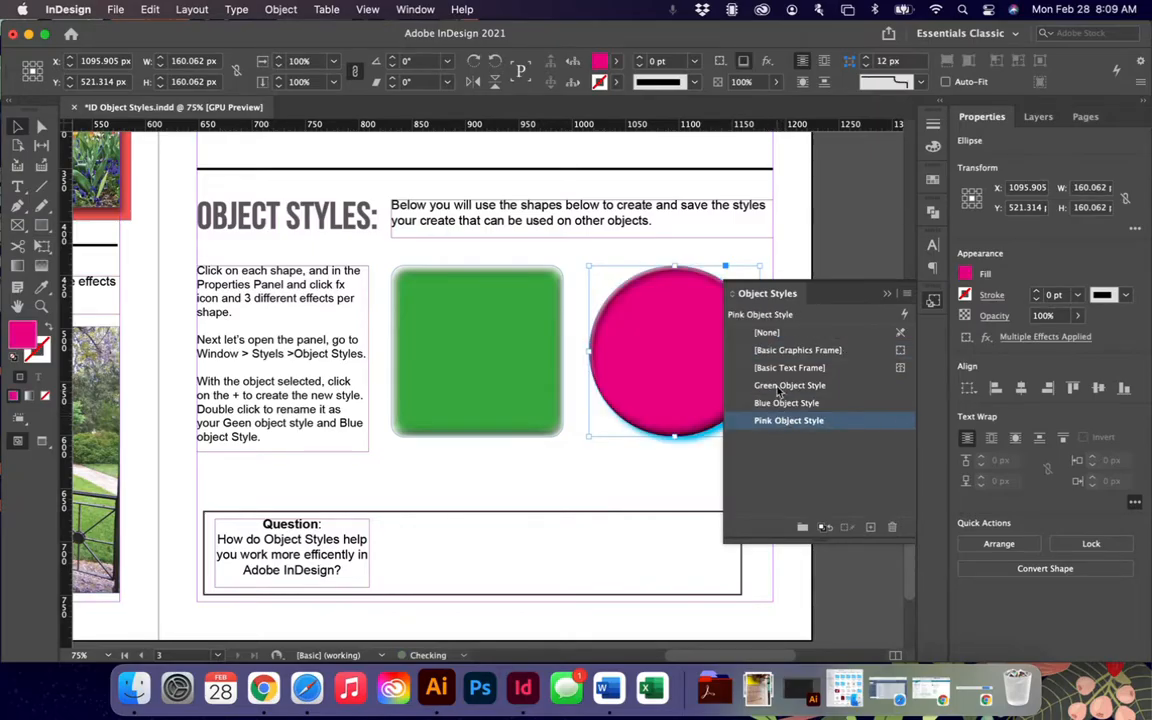
pyautogui.click(776, 387)
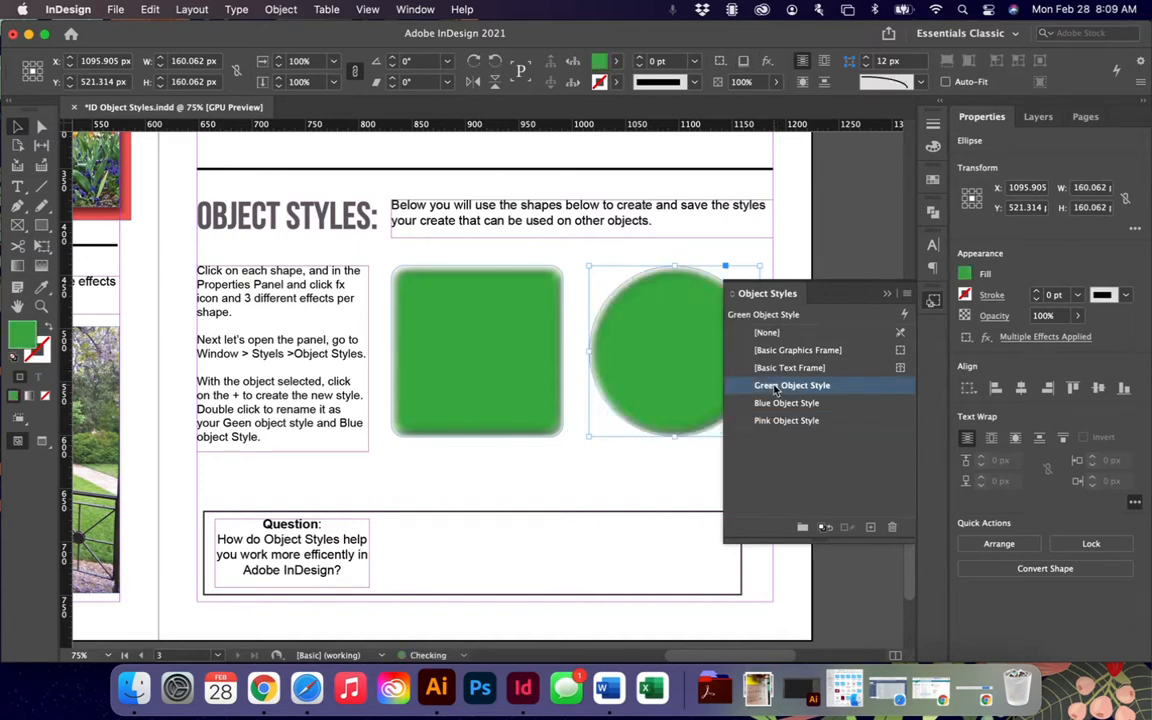
# Step: Try the [None] and [Basic Graphics Frame] object styles on the circle, ending with [None]
pyautogui.click(768, 333)
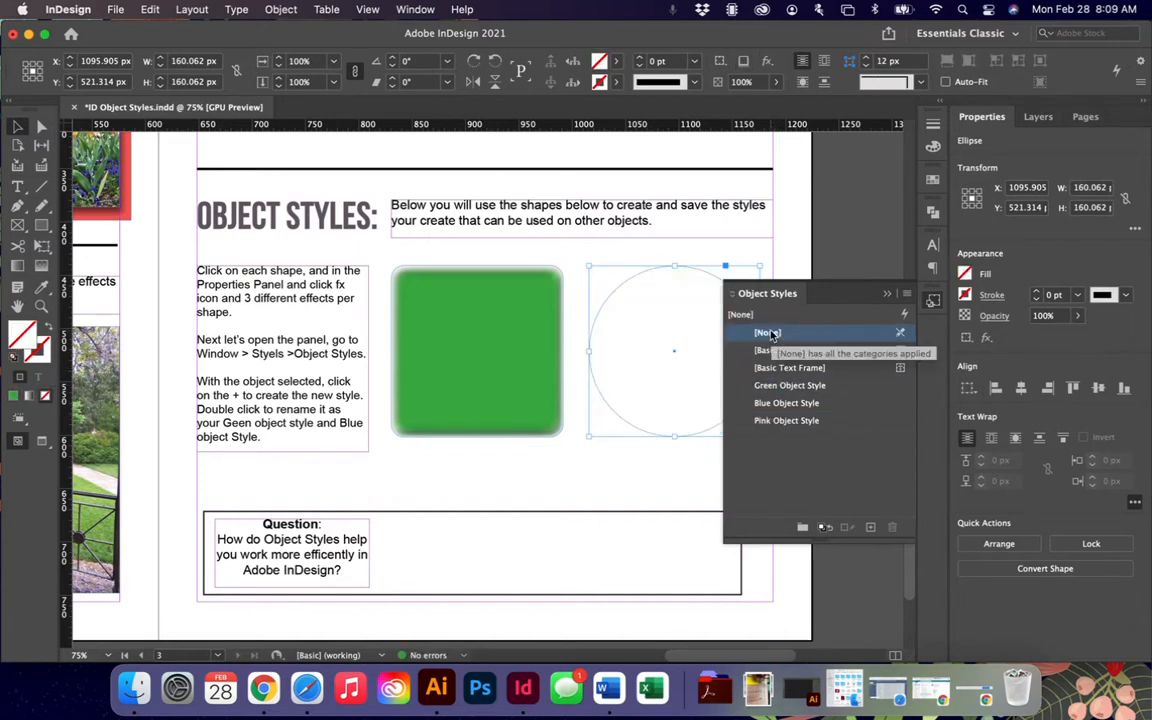
pyautogui.click(790, 350)
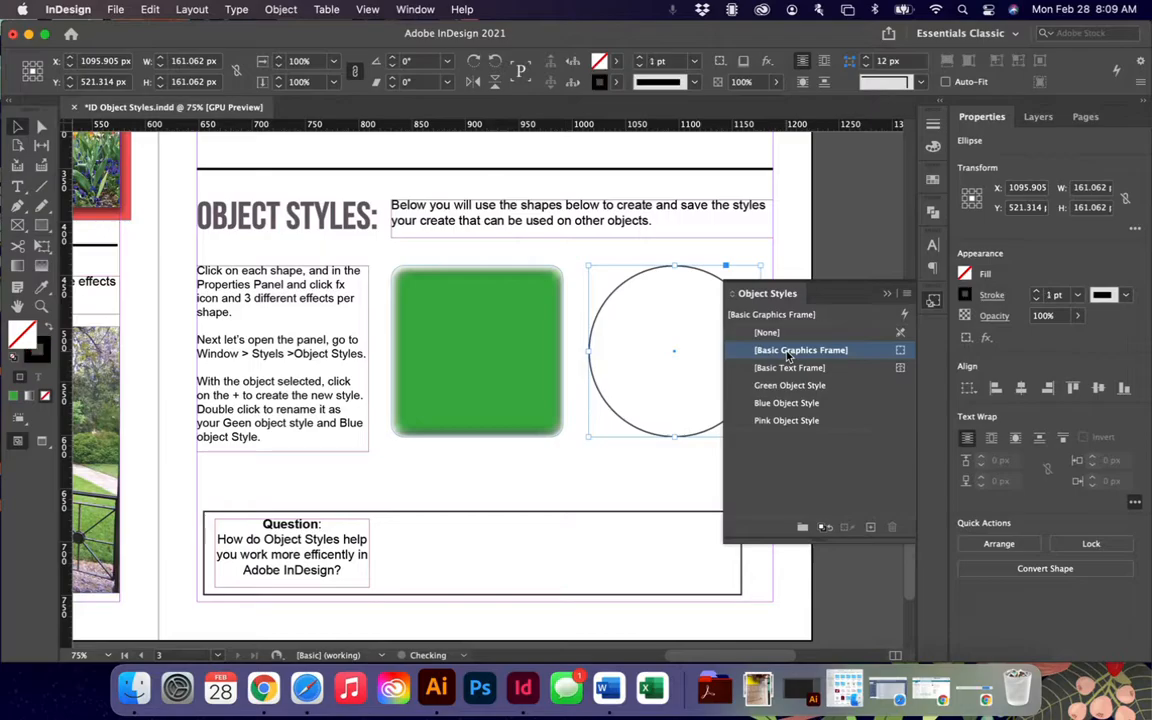
pyautogui.click(780, 334)
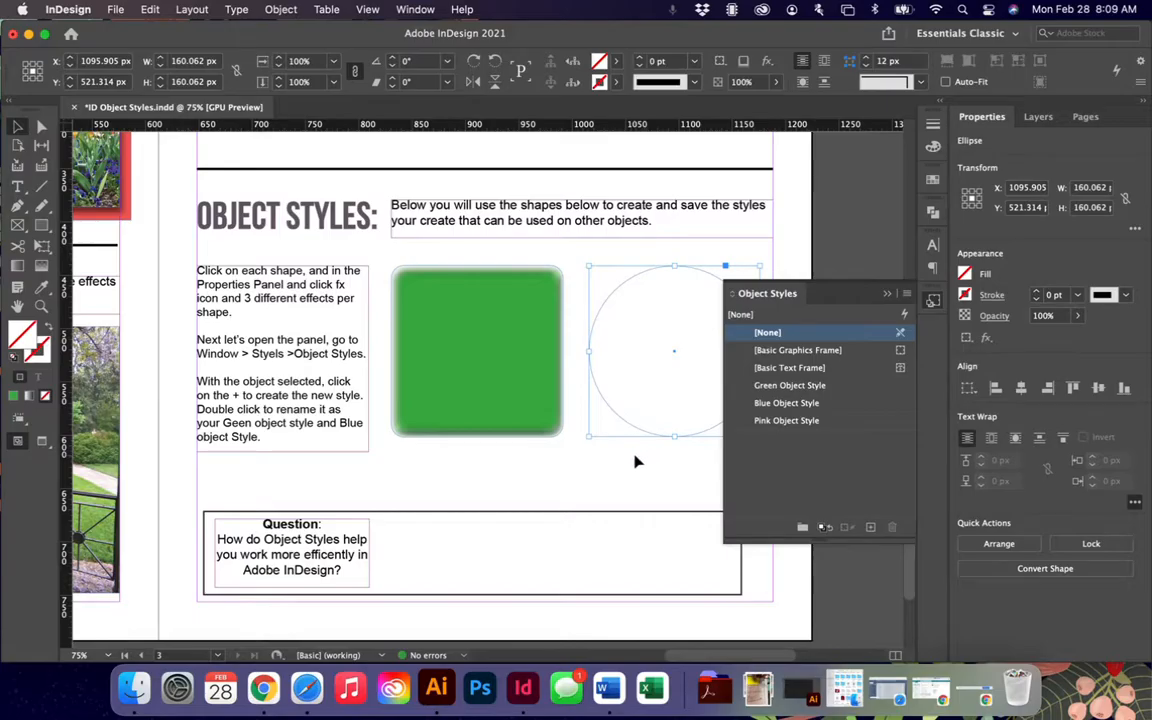
# Step: Undo all the object style changes tried on the circle
pyautogui.press('super+z')
pyautogui.press('super+z')
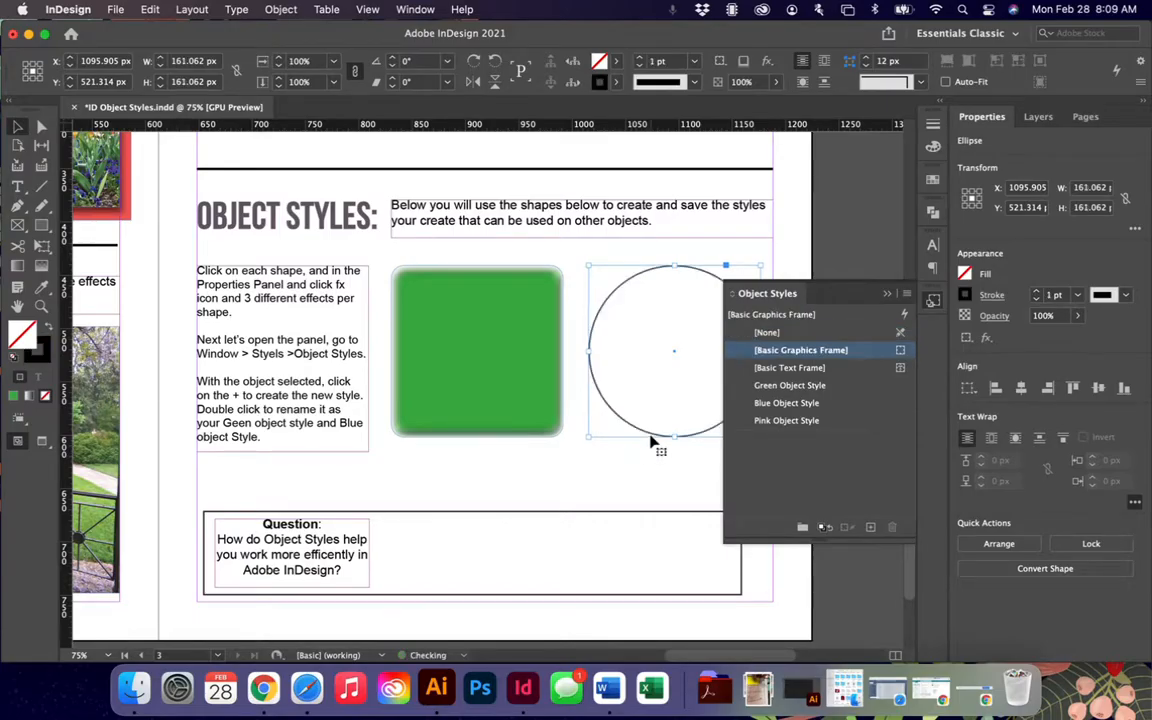
pyautogui.press('super+z')
pyautogui.press('super+z')
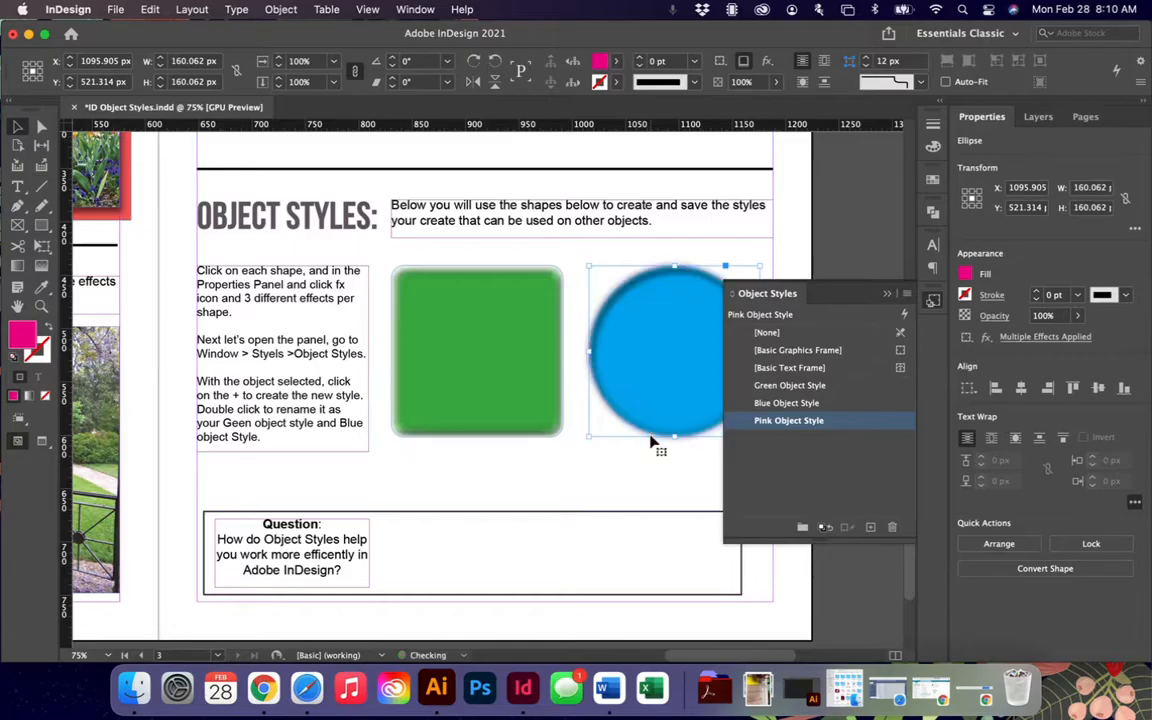
pyautogui.press('super+z')
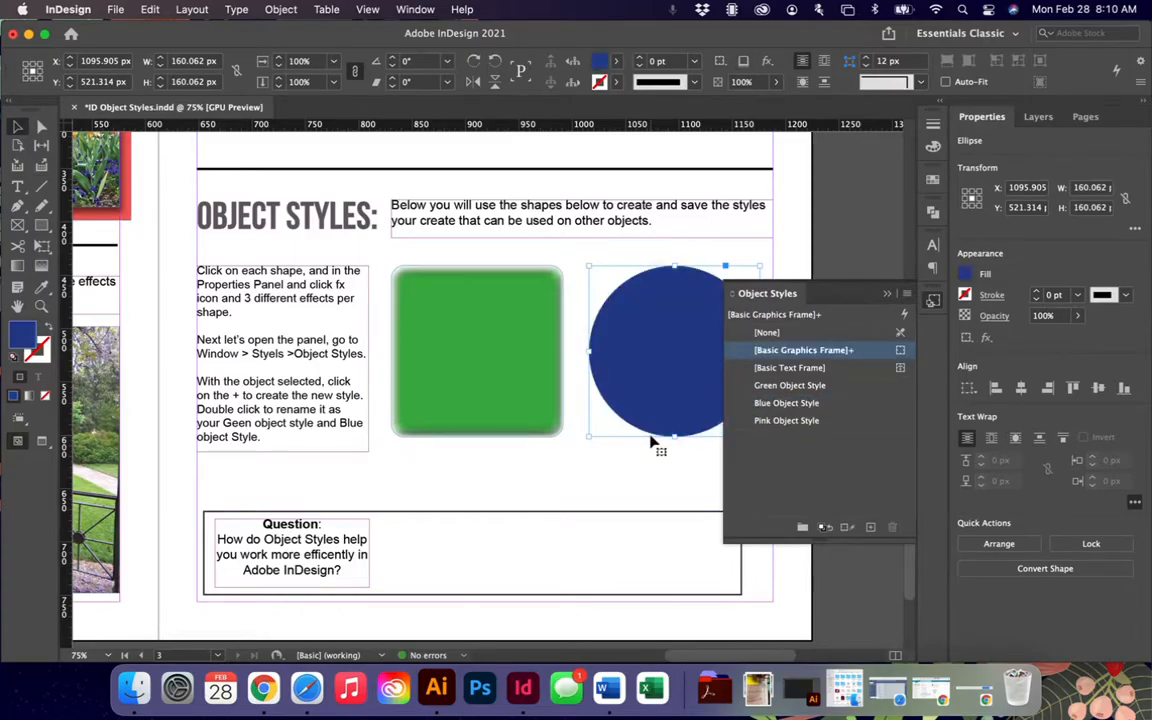
# Step: Deselect the circle, review the whole two-page worksheet spread and put away the list of object styles
pyautogui.scroll(3, 655, 491)
pyautogui.click(655, 596)
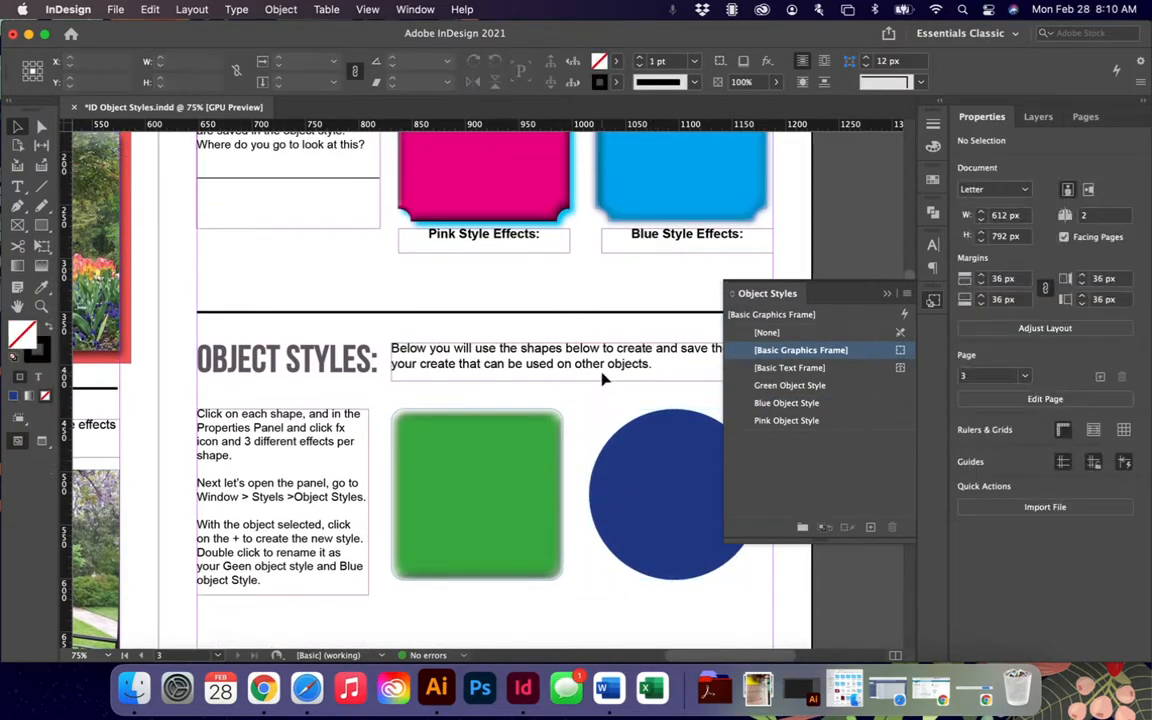
pyautogui.press('super+0')
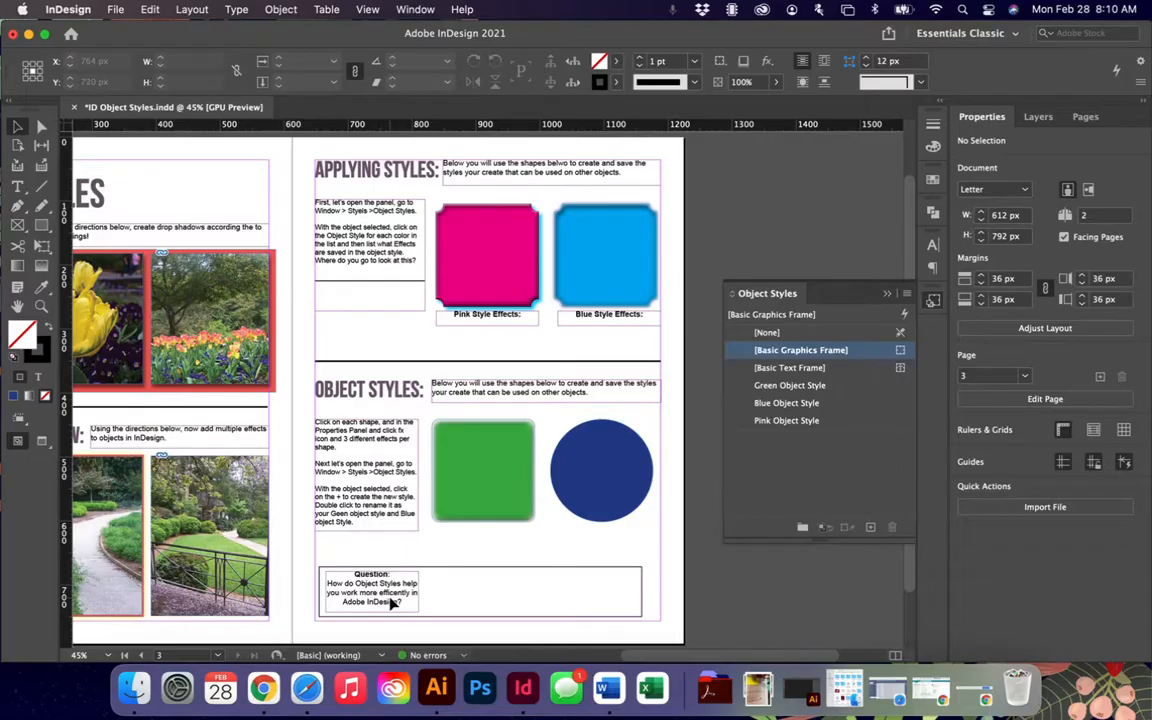
pyautogui.hscroll(-5, 390, 602)
pyautogui.hscroll(-5, 390, 602)
pyautogui.scroll(3, 390, 602)
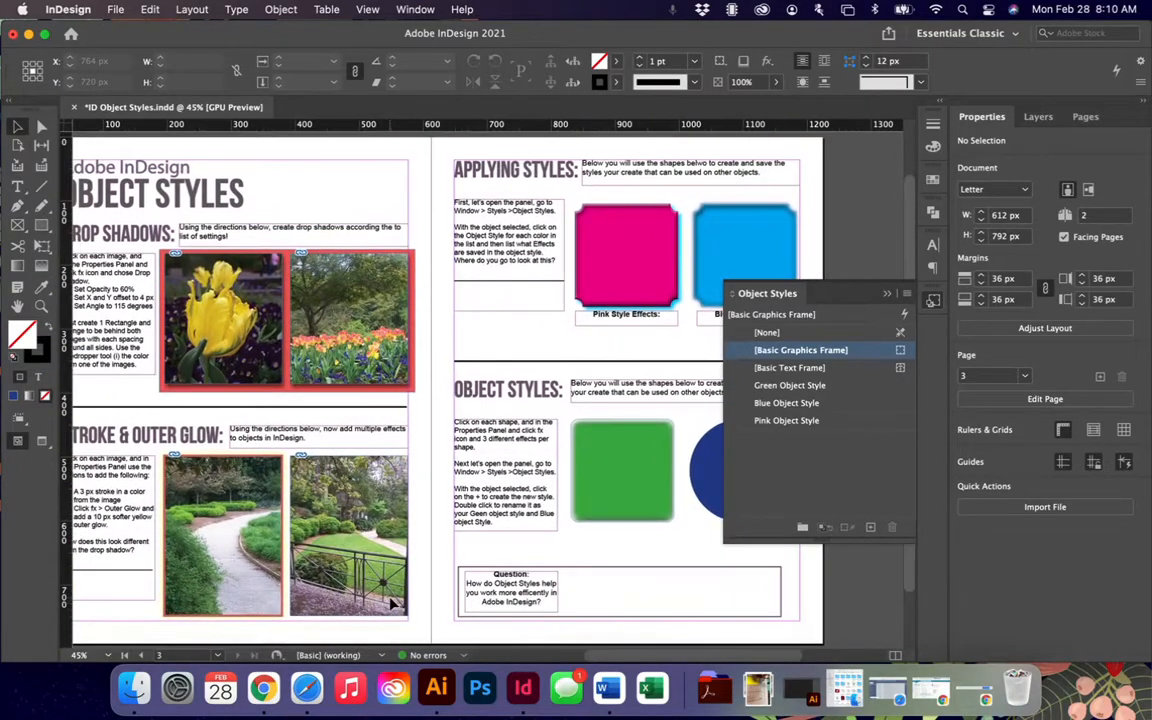
pyautogui.scroll(-1, 390, 602)
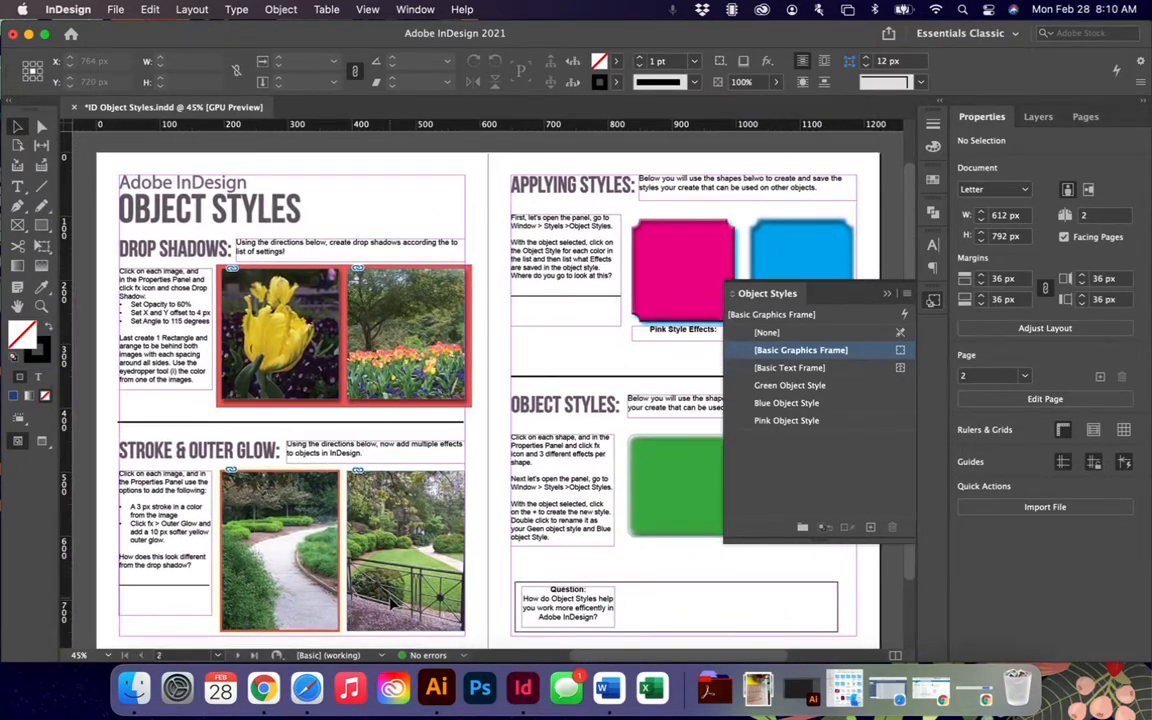
pyautogui.click(887, 296)
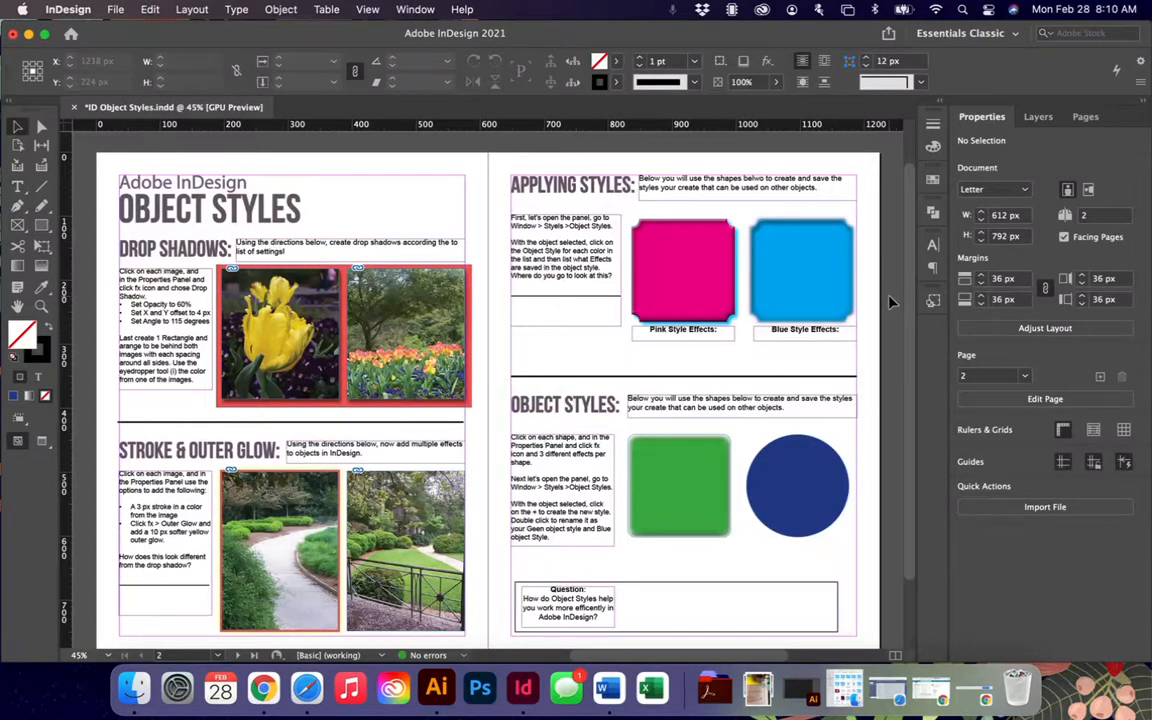